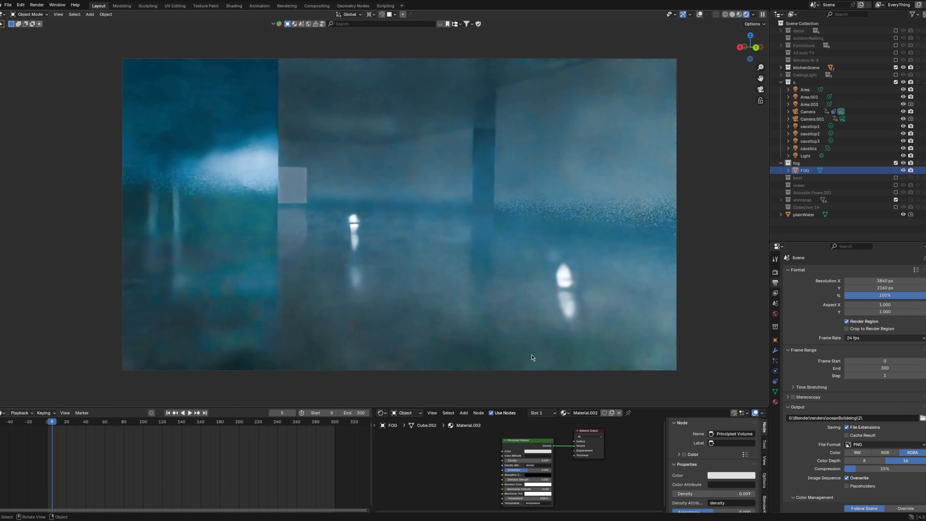
# Step: Examine the furnished building model, including the long desk, the shelves and the hexagonal wall decorations
pyautogui.scroll(2, 556, 468)
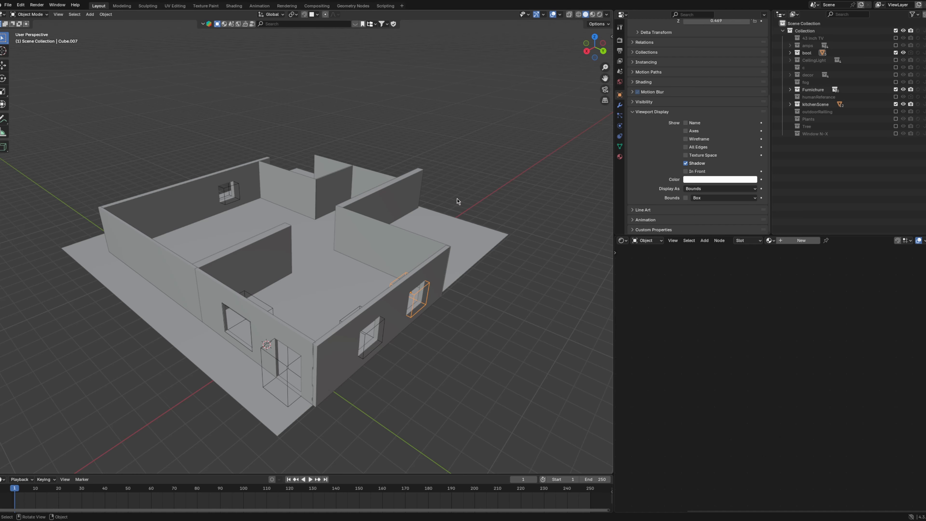
pyautogui.moveTo(458, 201); pyautogui.dragTo(454, 213, button='middle')
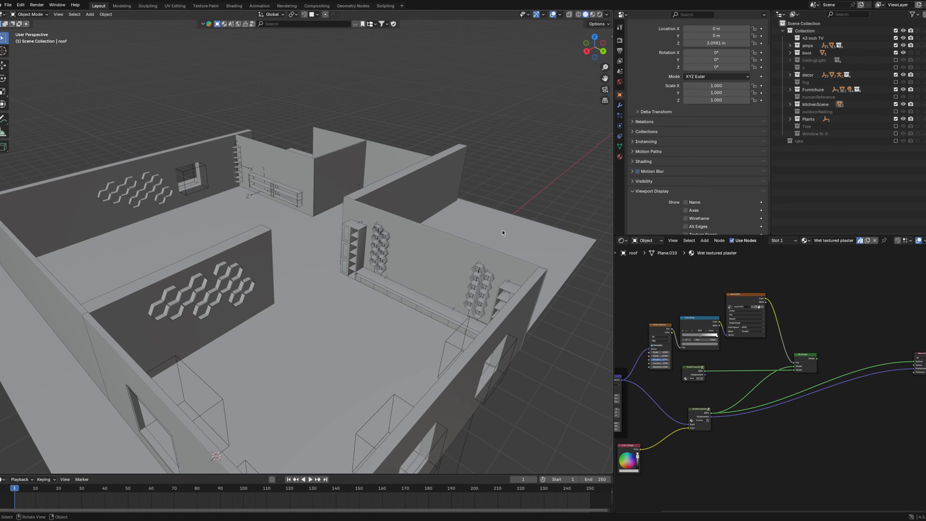
pyautogui.scroll(3, 508, 244)
pyautogui.keyDown('shift'); pyautogui.moveTo(512, 253); pyautogui.dragTo(469, 242, button='middle'); pyautogui.keyUp('shift')
pyautogui.click(425, 320)
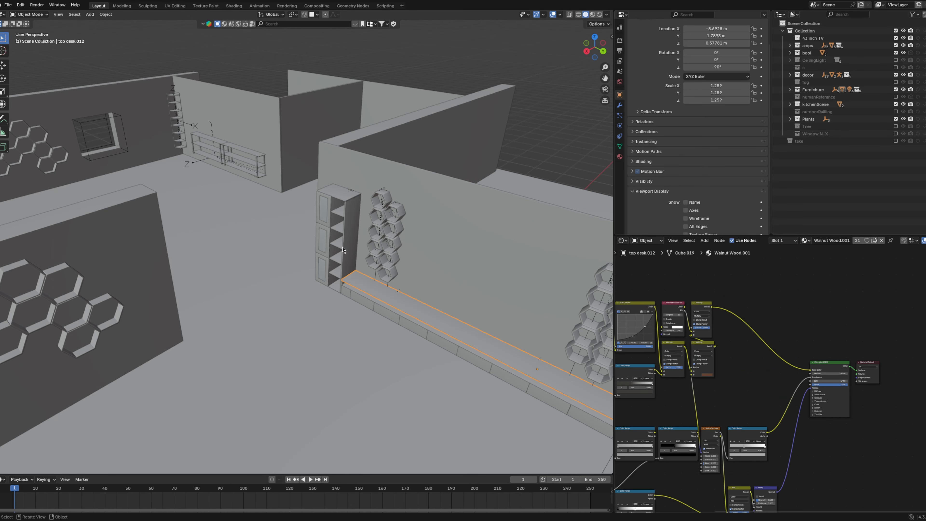
pyautogui.keyDown('shift'); pyautogui.moveTo(208, 153); pyautogui.dragTo(289, 231, button='middle'); pyautogui.keyUp('shift')
pyautogui.click(239, 201)
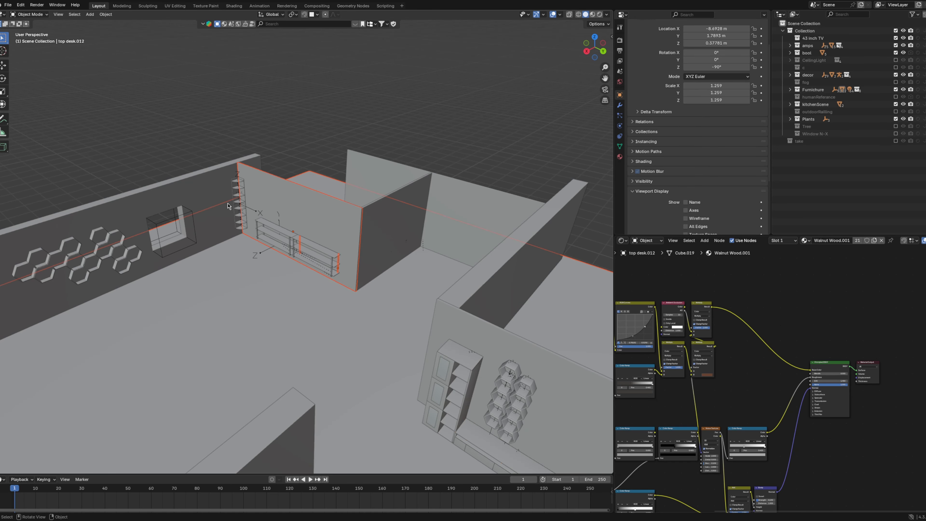
pyautogui.keyDown('shift'); pyautogui.moveTo(244, 356); pyautogui.dragTo(260, 269, button='middle'); pyautogui.keyUp('shift')
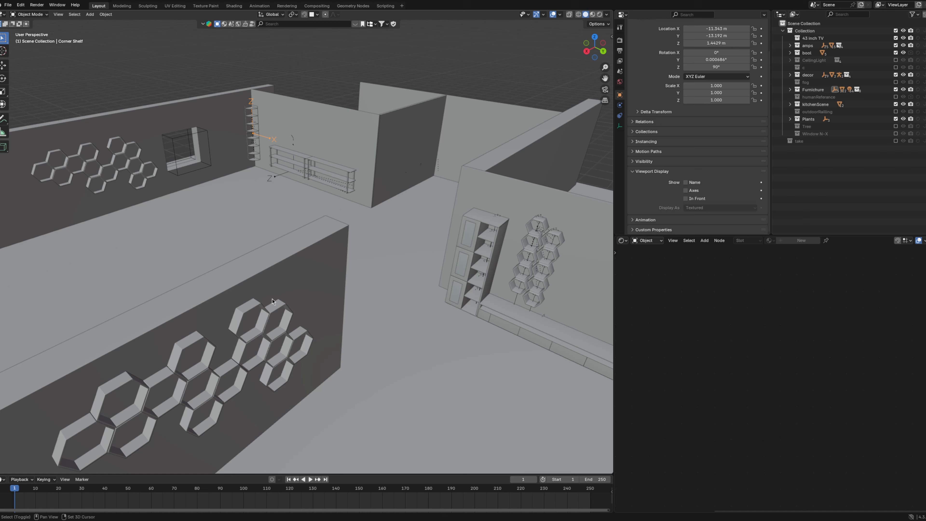
pyautogui.click(283, 333)
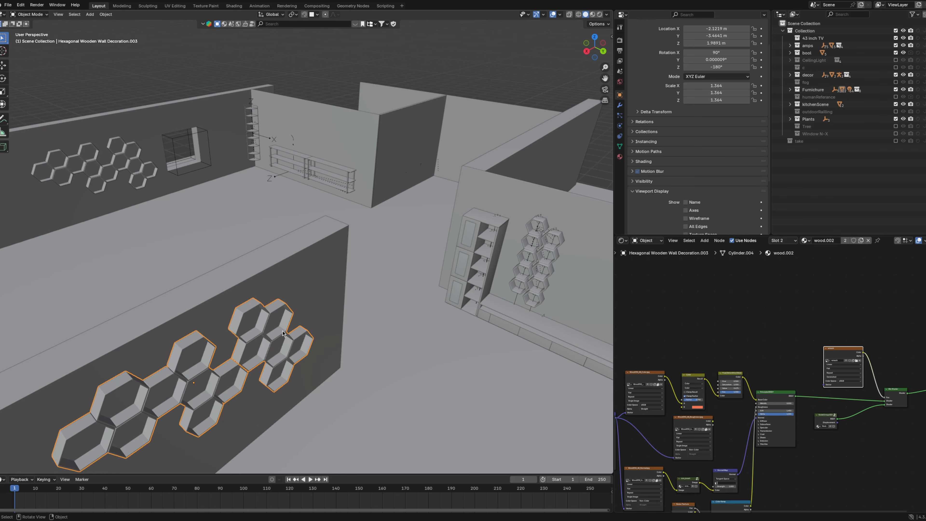
pyautogui.scroll(-5, 427, 285)
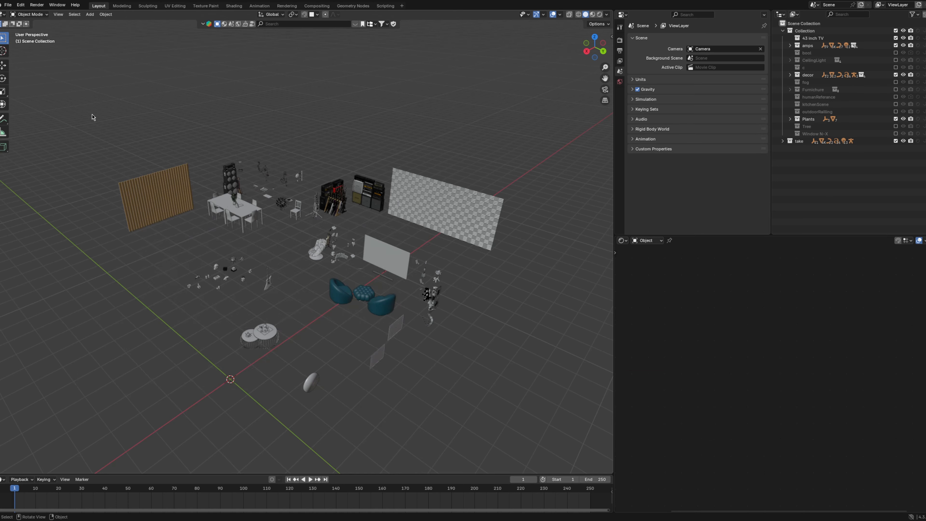
# Step: Inspect the decor pieces by selecting them all together and singling out the large patterned wall panel
pyautogui.moveTo(66, 104); pyautogui.dragTo(511, 426)
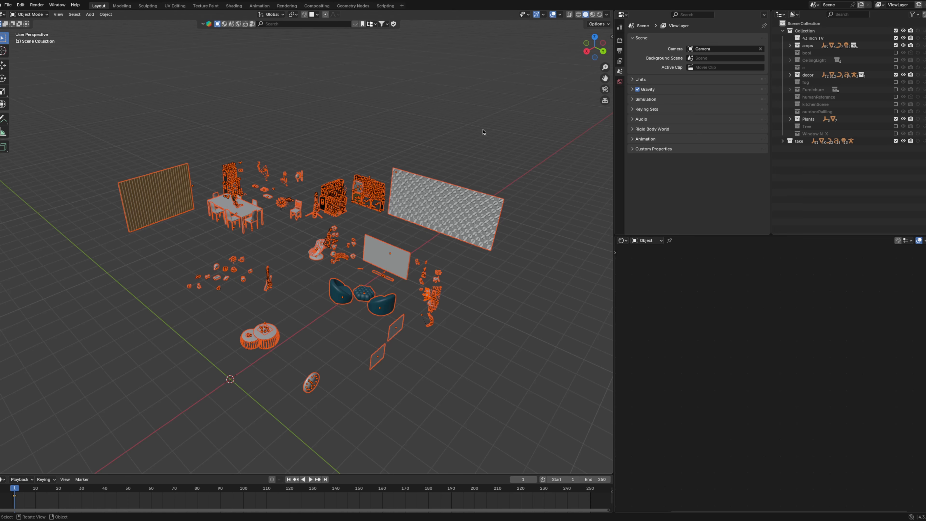
pyautogui.click(458, 211)
pyautogui.scroll(2, 345, 193)
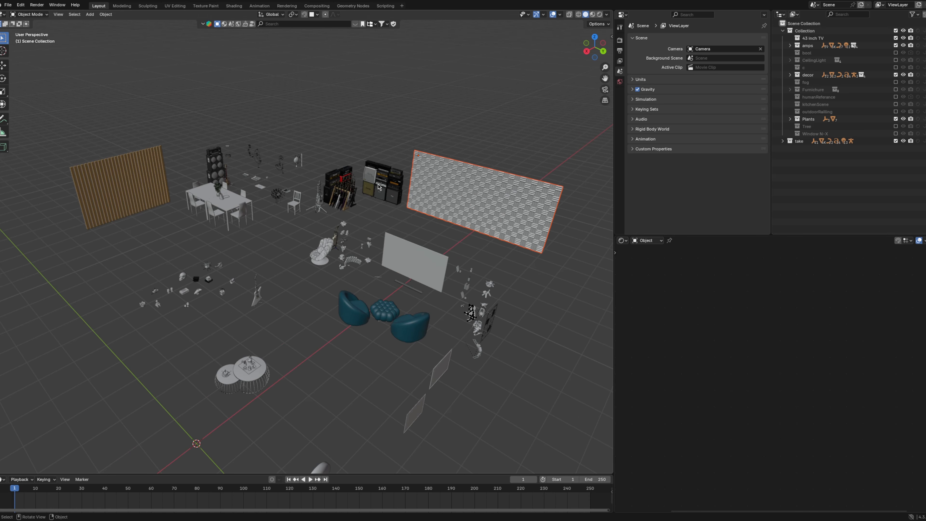
pyautogui.scroll(4, 378, 186)
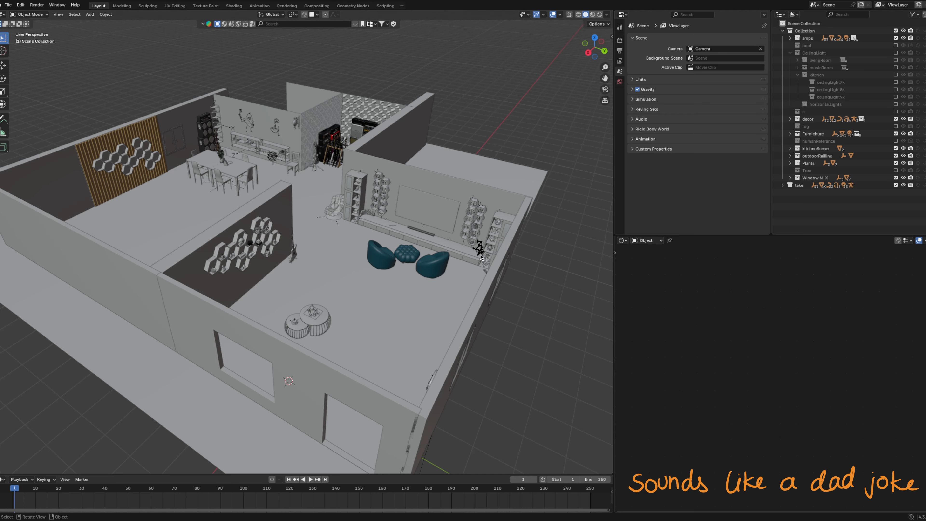
pyautogui.click(443, 267)
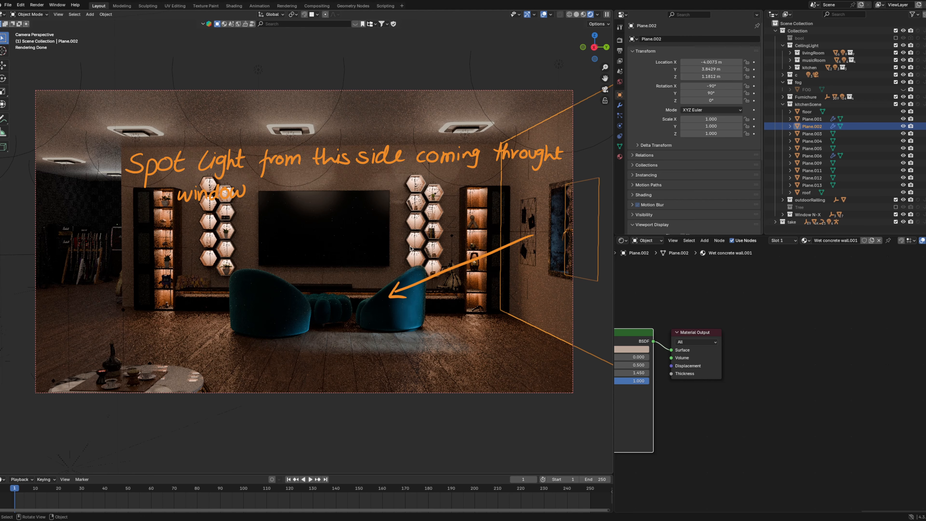
# Step: Show the FOG object in the viewport and bring up its Principled Volume material nodes
pyautogui.click(903, 89)
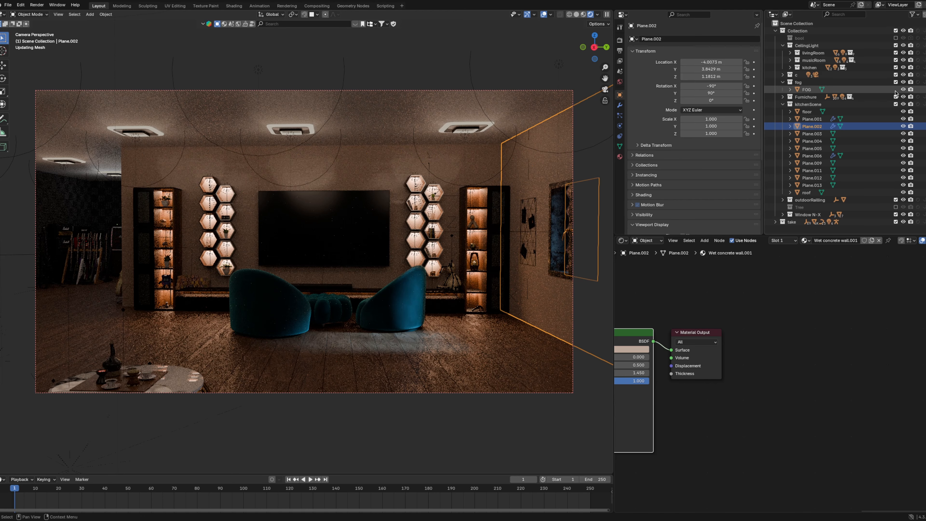
pyautogui.click(868, 90)
pyautogui.scroll(1, 760, 357)
pyautogui.moveTo(772, 341); pyautogui.dragTo(748, 319, button='middle')
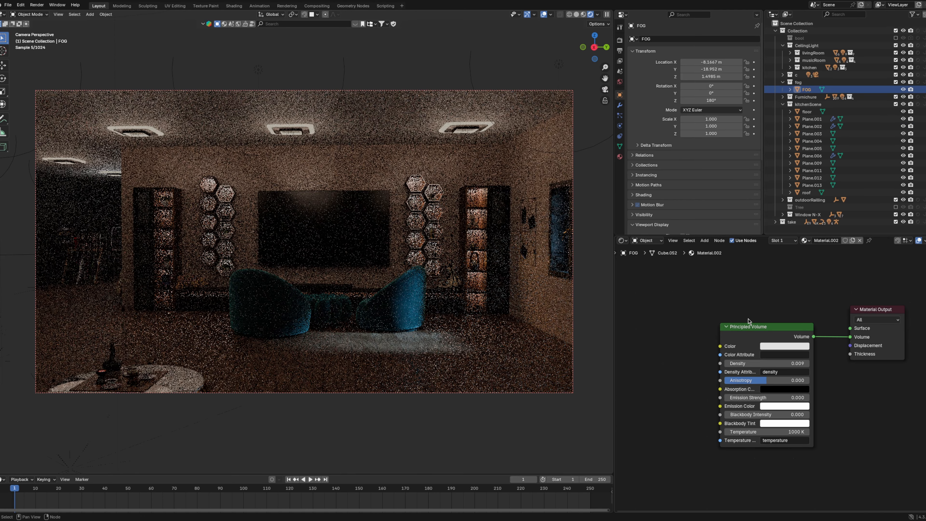
# Step: Examine the material nodes of the hexagonal shelf beside the TV and of the roof
pyautogui.click(409, 224)
pyautogui.scroll(-5, 692, 335)
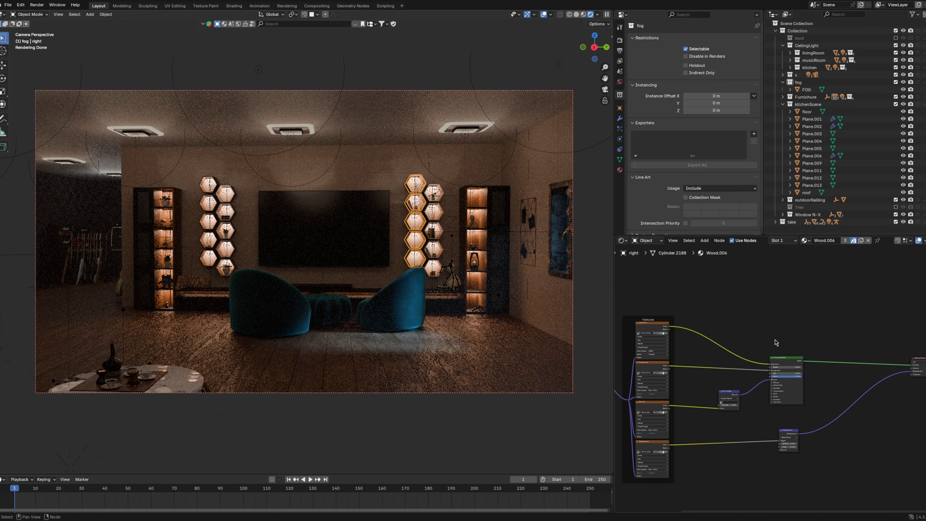
pyautogui.moveTo(692, 336); pyautogui.dragTo(746, 309, button='middle')
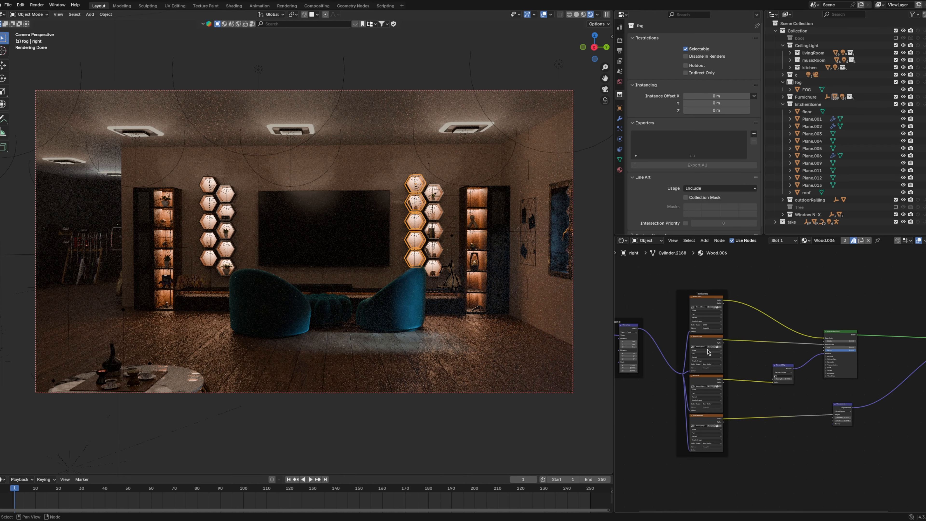
pyautogui.click(408, 115)
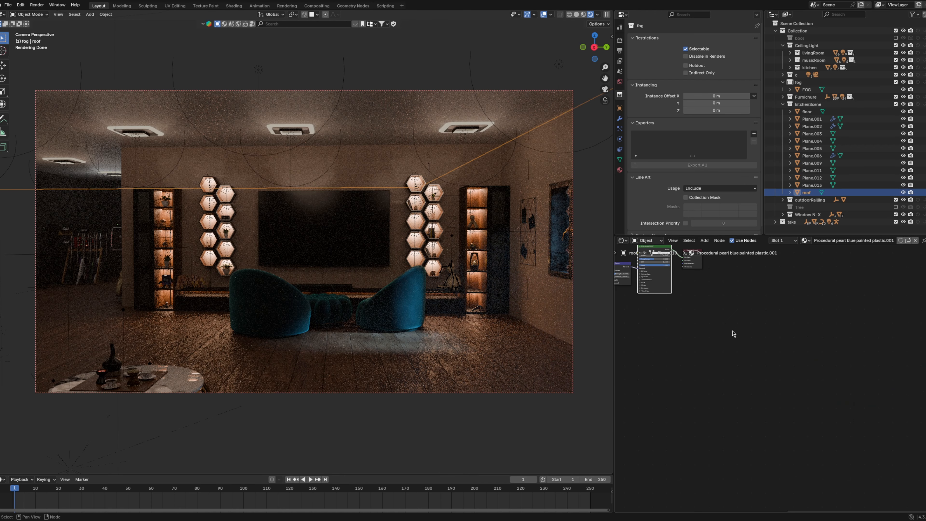
pyautogui.scroll(-3, 736, 343)
pyautogui.scroll(3, 810, 394)
pyautogui.moveTo(723, 344); pyautogui.dragTo(815, 409, button='middle')
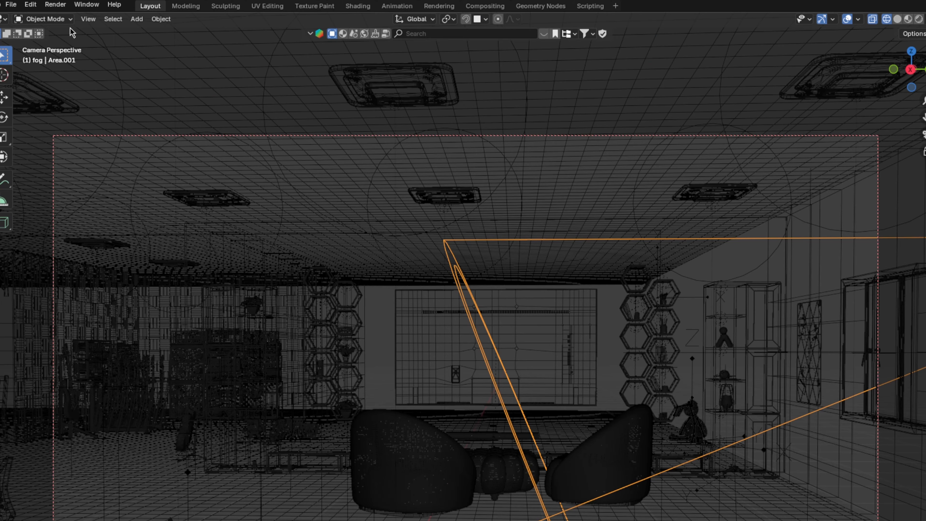
pyautogui.click(34, 4)
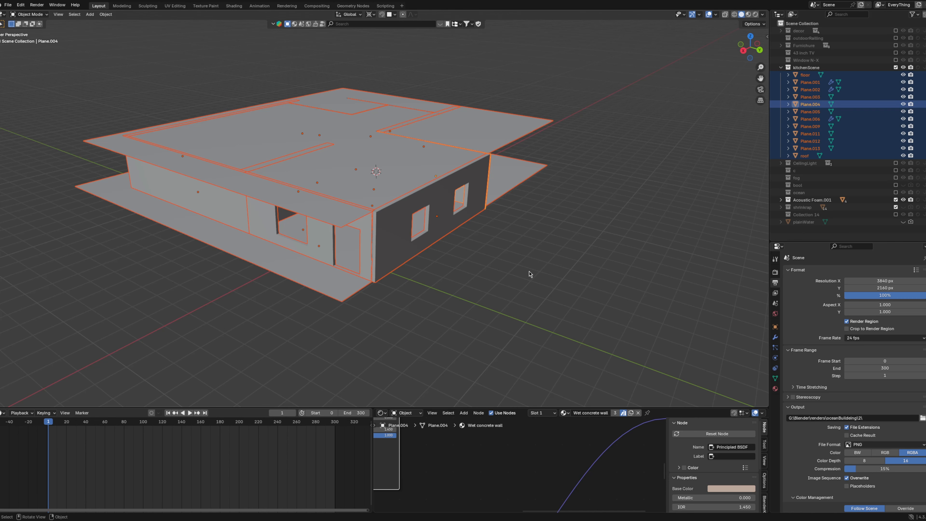
pyautogui.press('g')
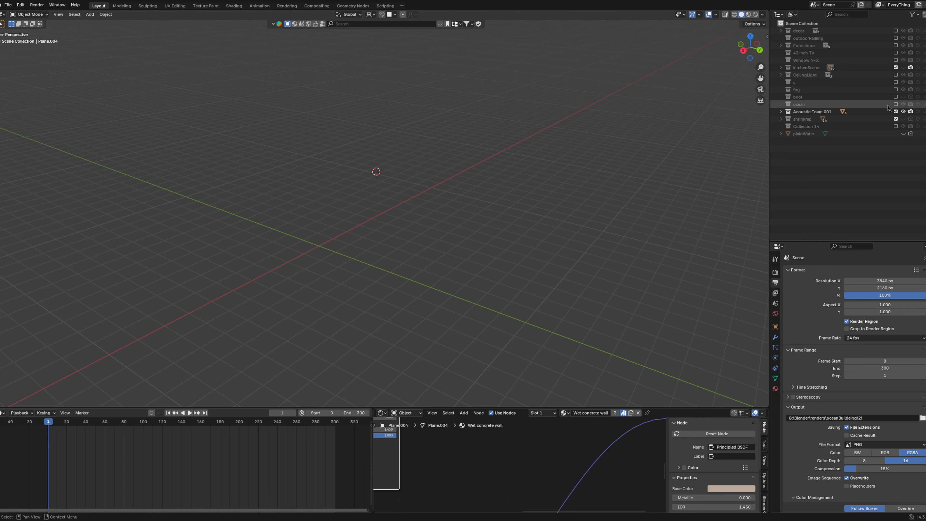
# Step: Enable the ocean collection and toggle the viewport visibility of the kitchenScene collection
pyautogui.click(895, 105)
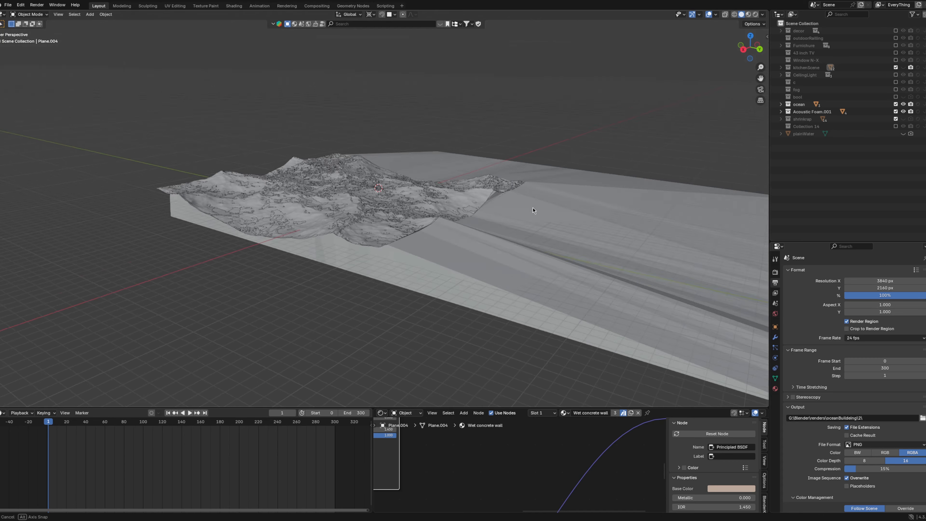
pyautogui.click(903, 67)
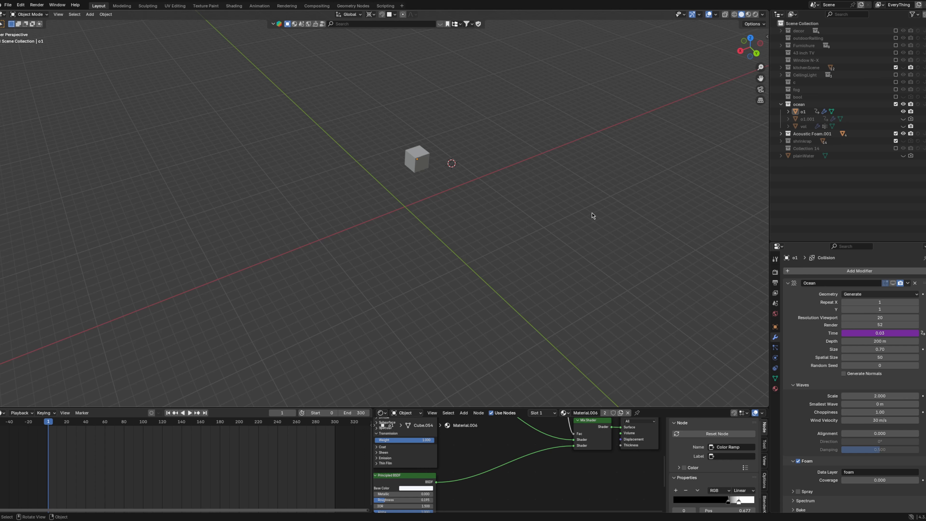
# Step: Add a cube mesh at the 3D cursor and give it an Ocean modifier
pyautogui.hotkey('shift', 'a')
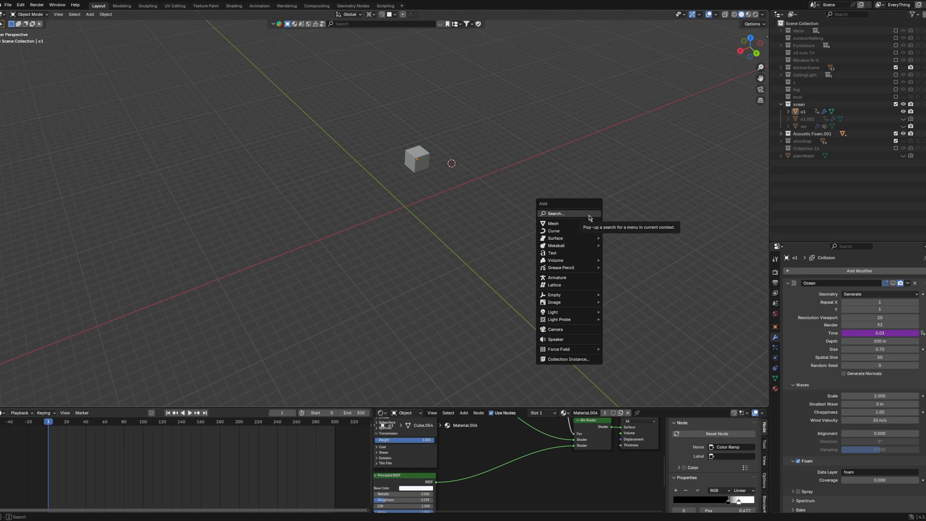
pyautogui.moveTo(588, 223)
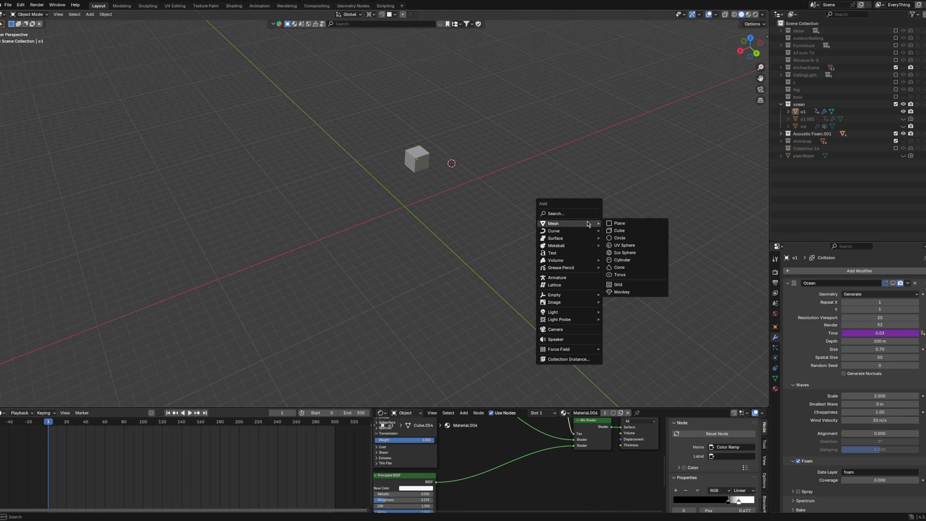
pyautogui.click(626, 232)
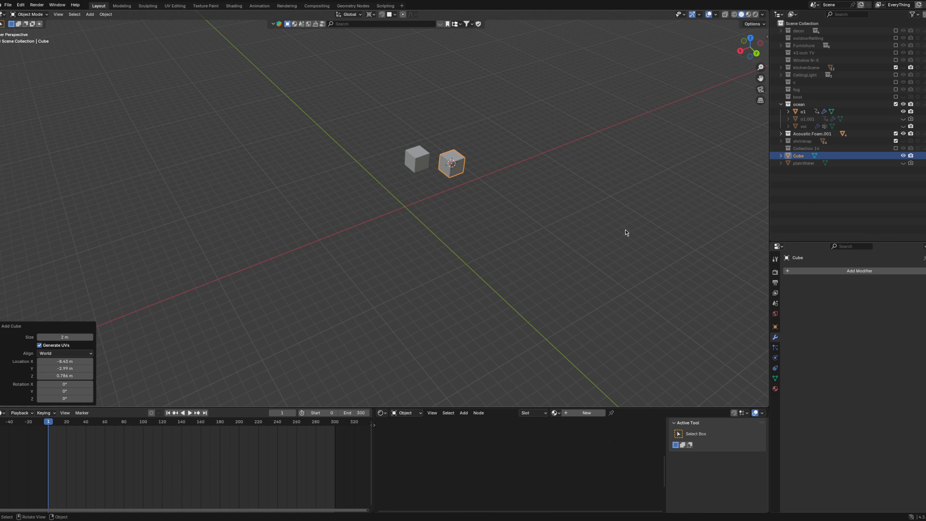
pyautogui.click(831, 269)
pyautogui.write('o')
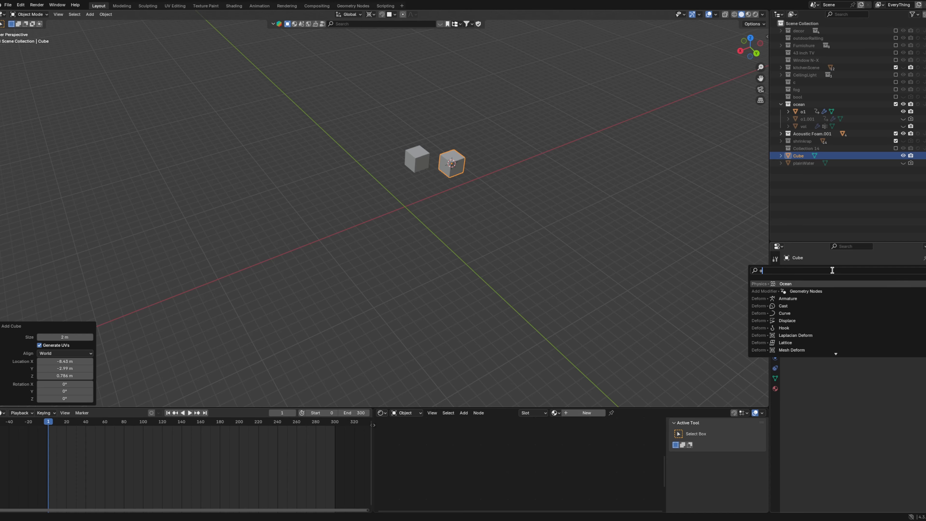
pyautogui.press('Return')
pyautogui.moveTo(561, 253); pyautogui.dragTo(626, 207, button='middle')
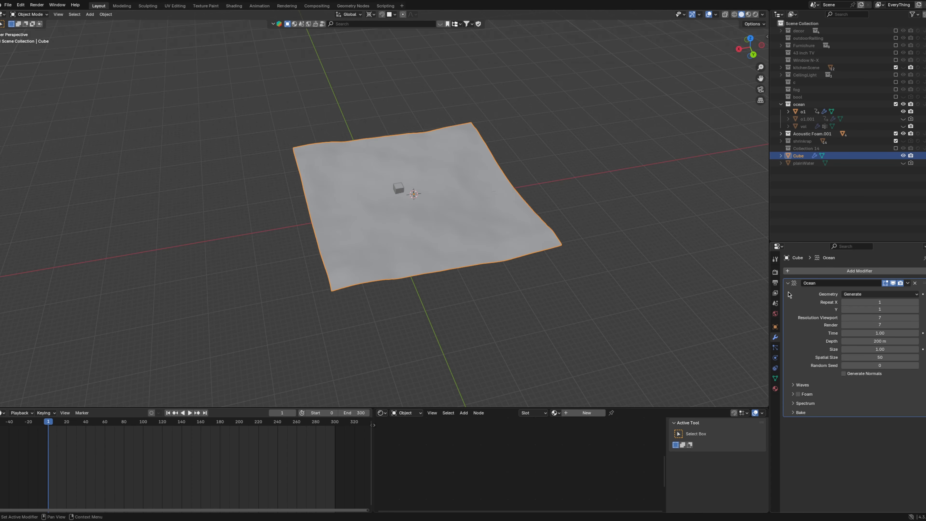
# Step: Set the wave scale of the cube's Ocean modifier to 3.8, inspect the waves from the side and delete the cube
pyautogui.scroll(1, 514, 240)
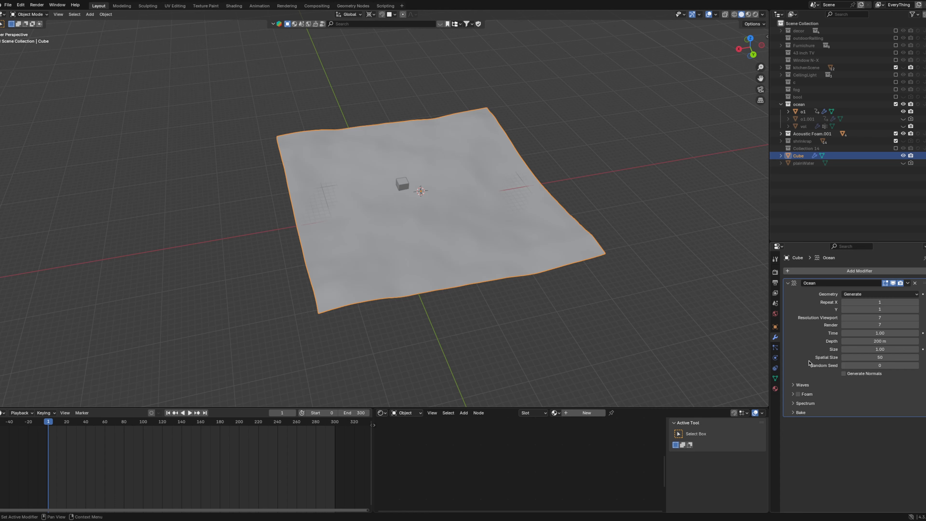
pyautogui.click(792, 385)
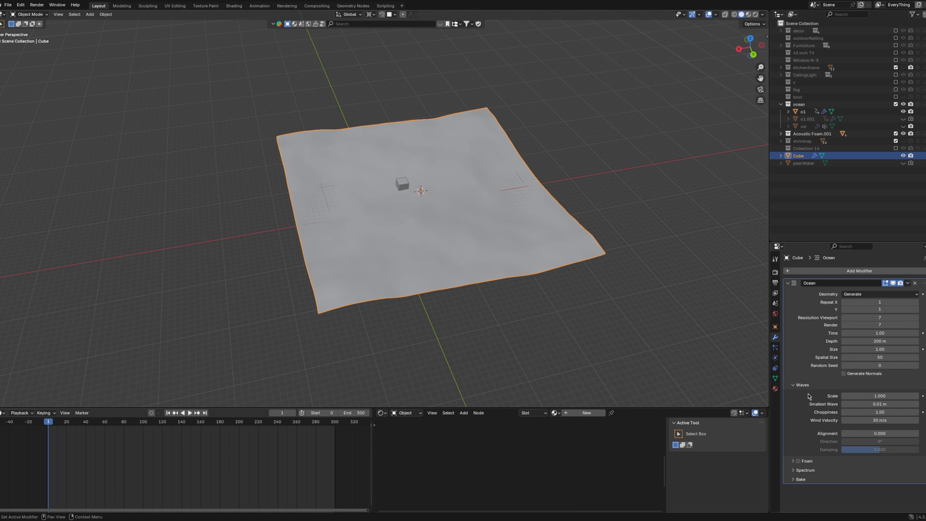
pyautogui.moveTo(874, 396); pyautogui.dragTo(915, 396)
pyautogui.moveTo(481, 321); pyautogui.dragTo(501, 249, button='middle')
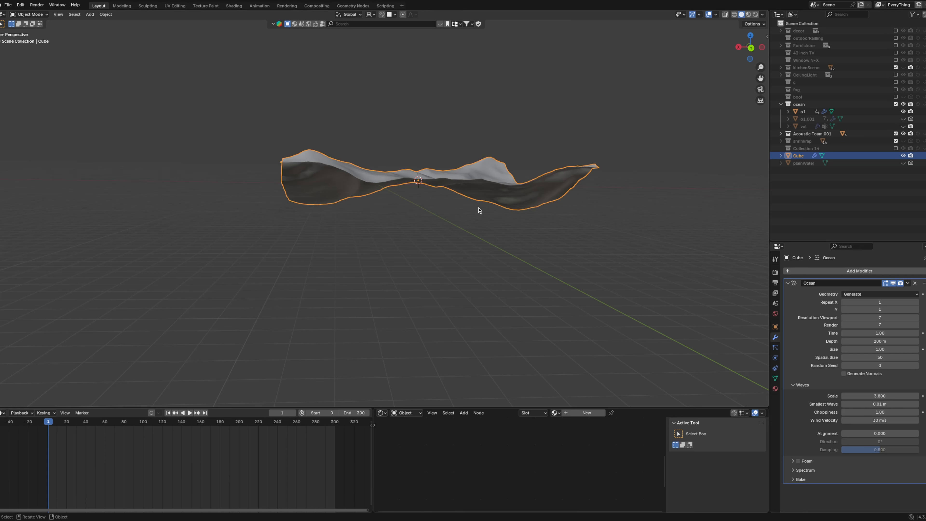
pyautogui.press('Delete')
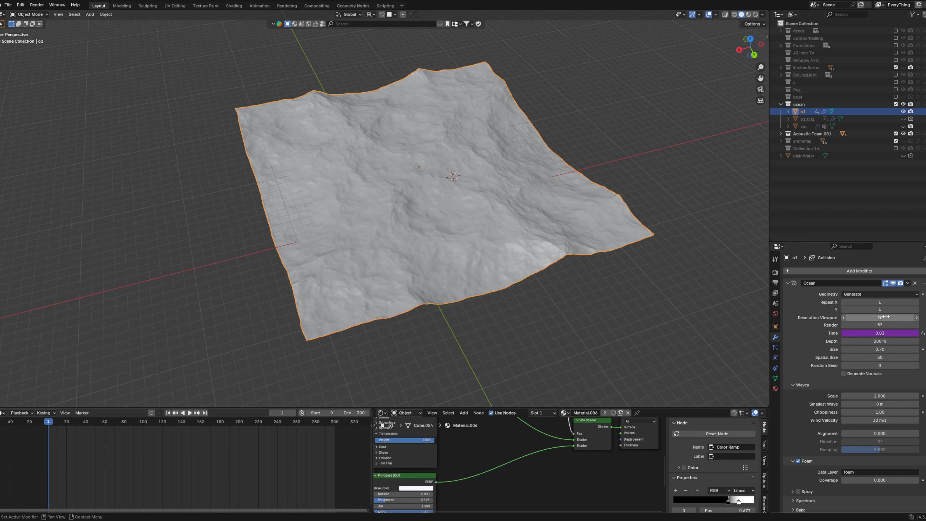
# Step: Check the driven Time value in the Ocean modifier of the o1 object
pyautogui.doubleClick(871, 333)
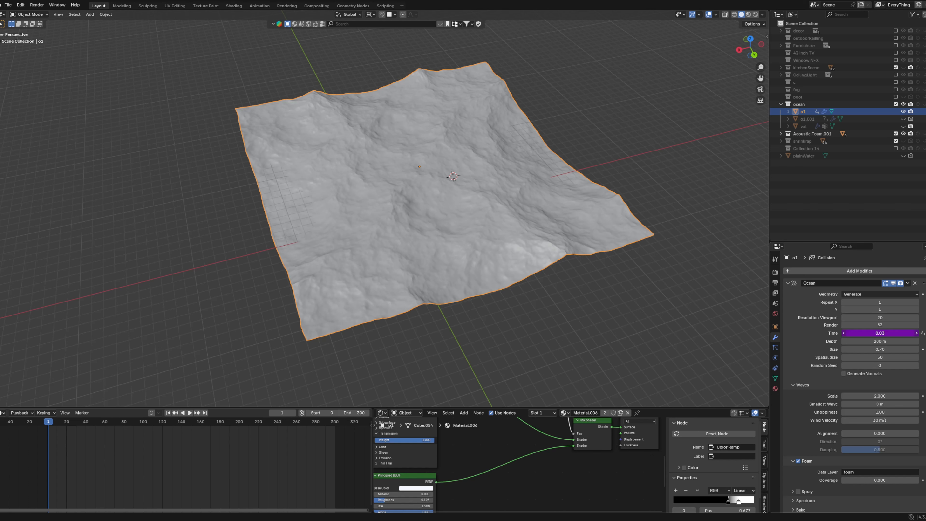
pyautogui.press('Return')
# Step: Try a wave choppiness of 2.05 on the o1 ocean and undo the change
pyautogui.scroll(-2, 814, 346)
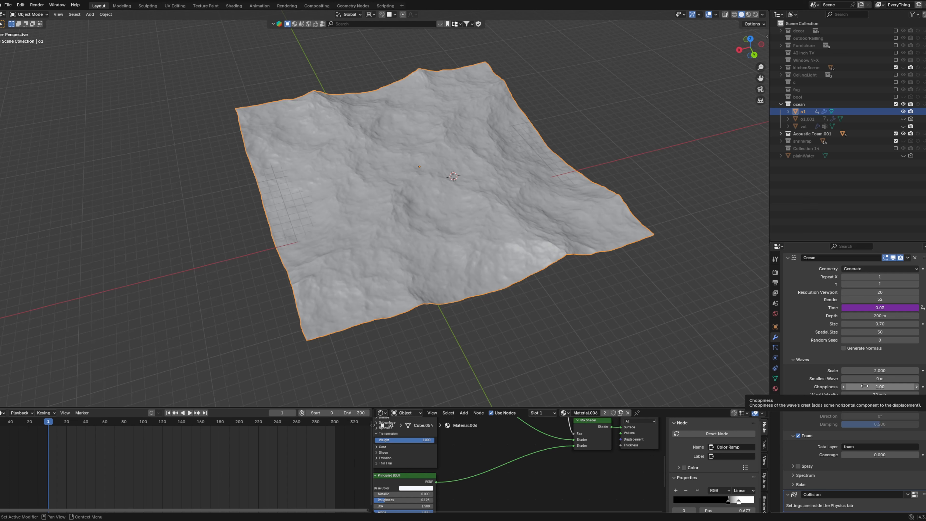
pyautogui.moveTo(863, 386); pyautogui.dragTo(896, 386)
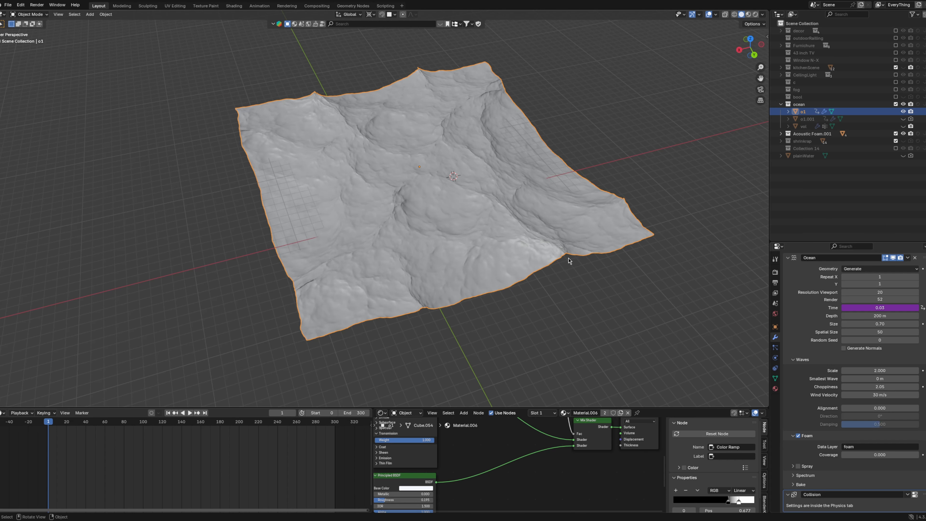
pyautogui.hotkey('ctrl', 'z')
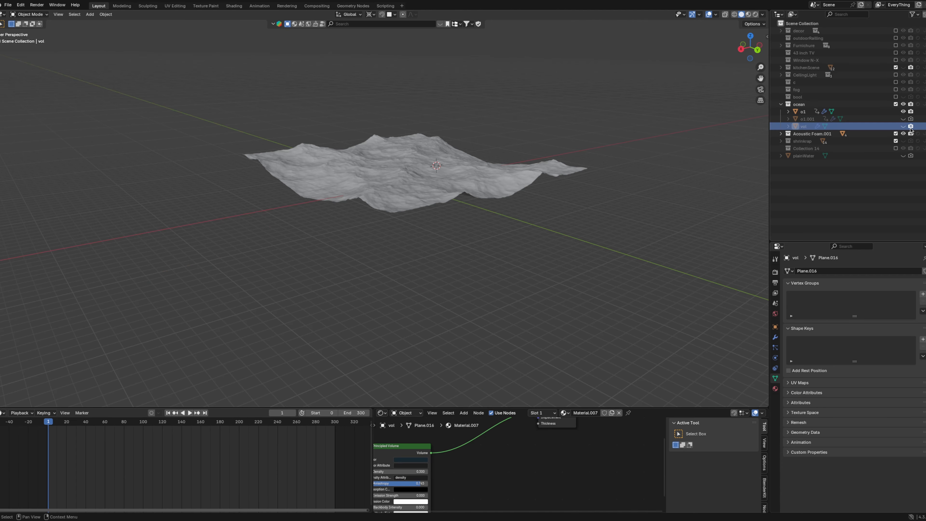
# Step: Show the vol volume object beneath the ocean surface in the viewport
pyautogui.click(903, 126)
pyautogui.moveTo(536, 204); pyautogui.dragTo(458, 265, button='middle')
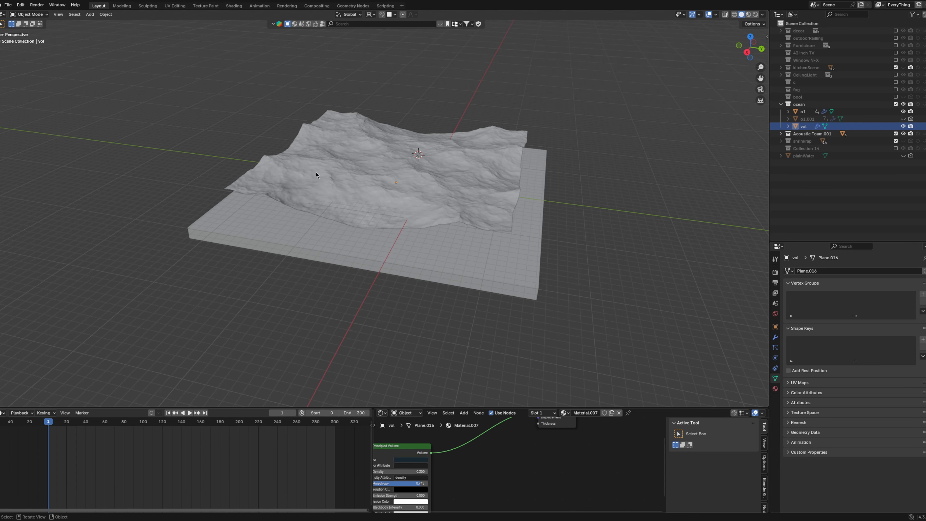
# Step: Create a vertex group on the vol mesh and assign its top-surface vertices to it
pyautogui.click(541, 247)
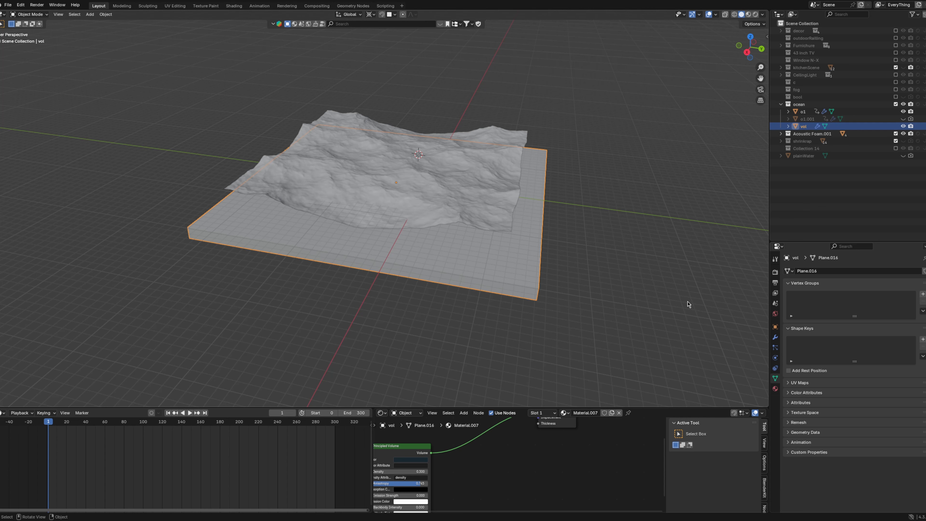
pyautogui.click(922, 295)
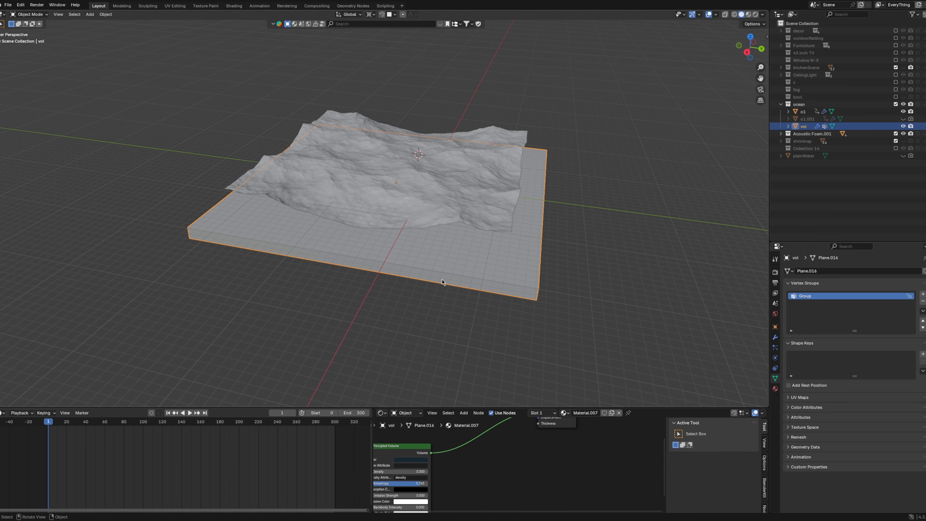
pyautogui.press('Tab')
pyautogui.moveTo(416, 177); pyautogui.dragTo(529, 189, button='middle')
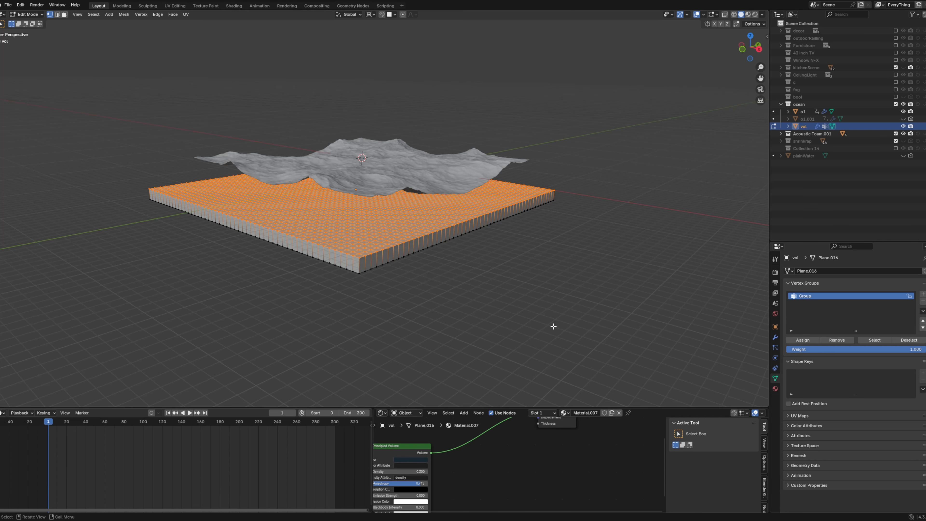
pyautogui.press('Tab')
# Step: Set the vol object's Shrinkwrap modifier to target o1 with the vertex group Group, and enable it in the viewport
pyautogui.click(774, 337)
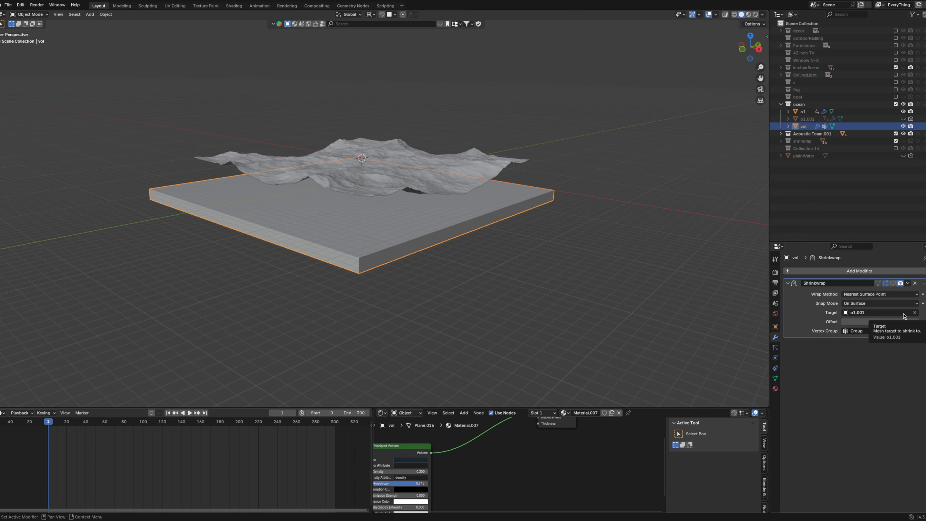
pyautogui.click(871, 312)
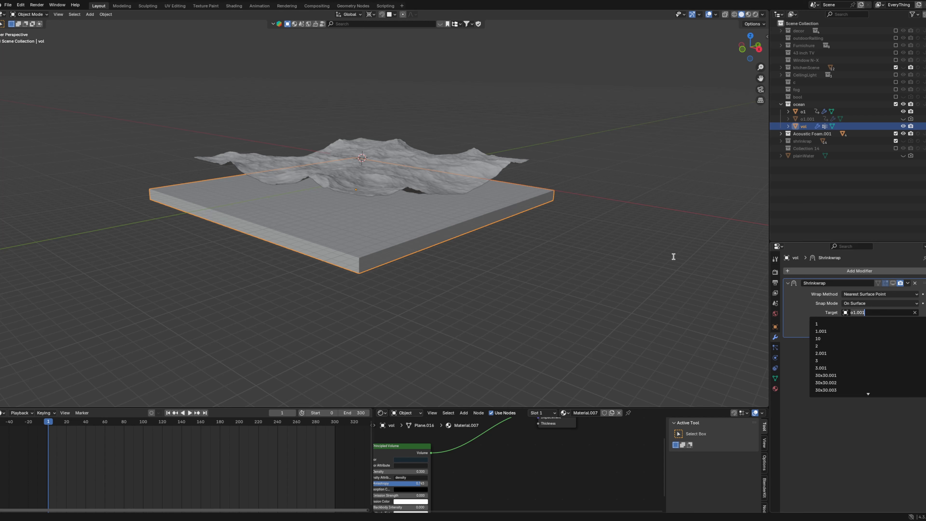
pyautogui.click(875, 338)
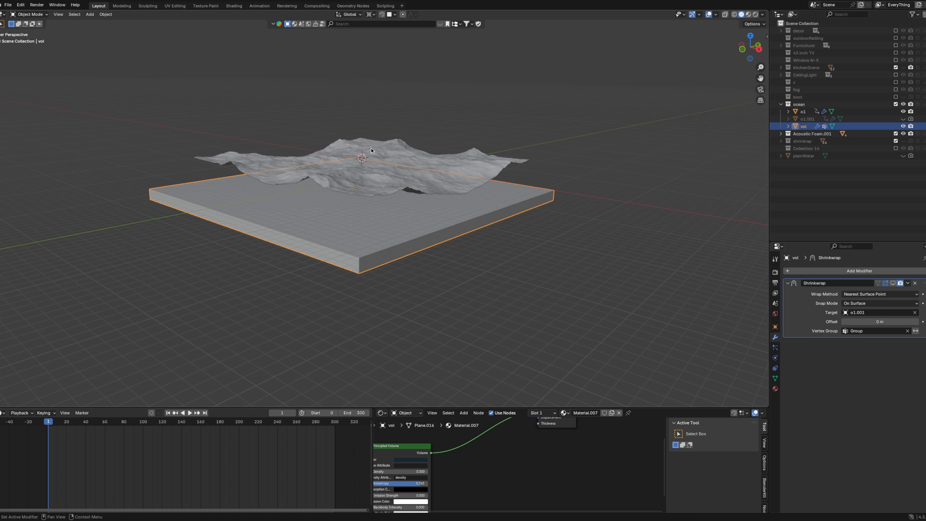
pyautogui.click(865, 331)
pyautogui.click(892, 283)
pyautogui.moveTo(357, 215); pyautogui.dragTo(408, 216, button='middle')
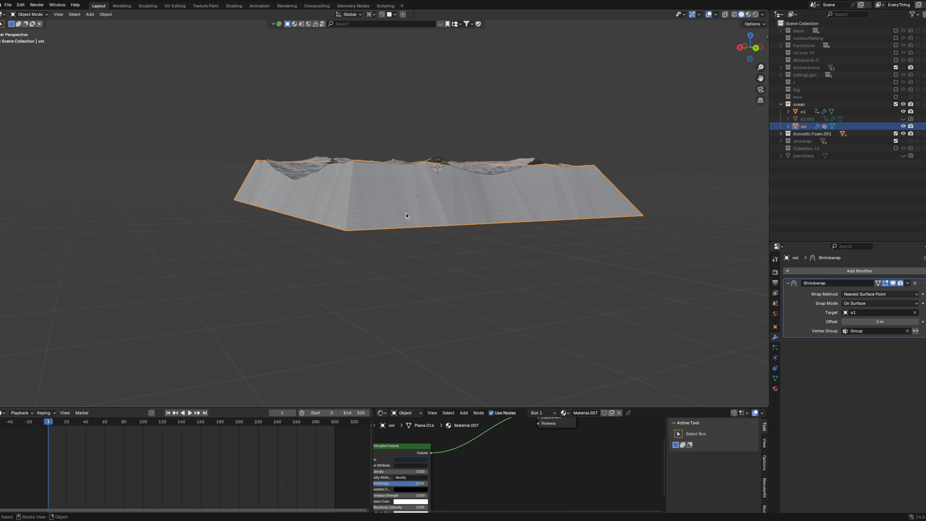
pyautogui.moveTo(406, 216); pyautogui.dragTo(420, 228, button='middle')
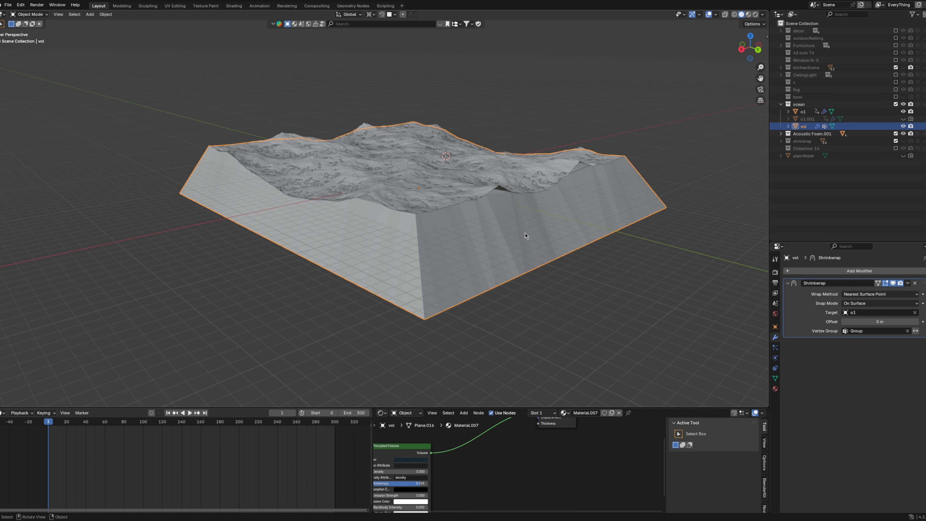
# Step: Detach the Mix Shader node in the o1 ocean material, linking the dark Principled BSDF straight to the Material Output
pyautogui.click(441, 168)
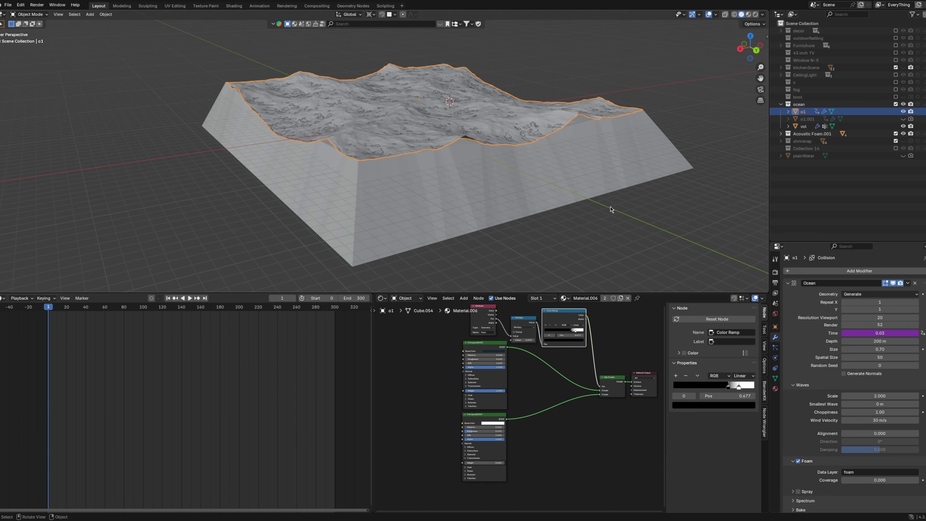
pyautogui.moveTo(579, 232); pyautogui.dragTo(516, 108, button='middle')
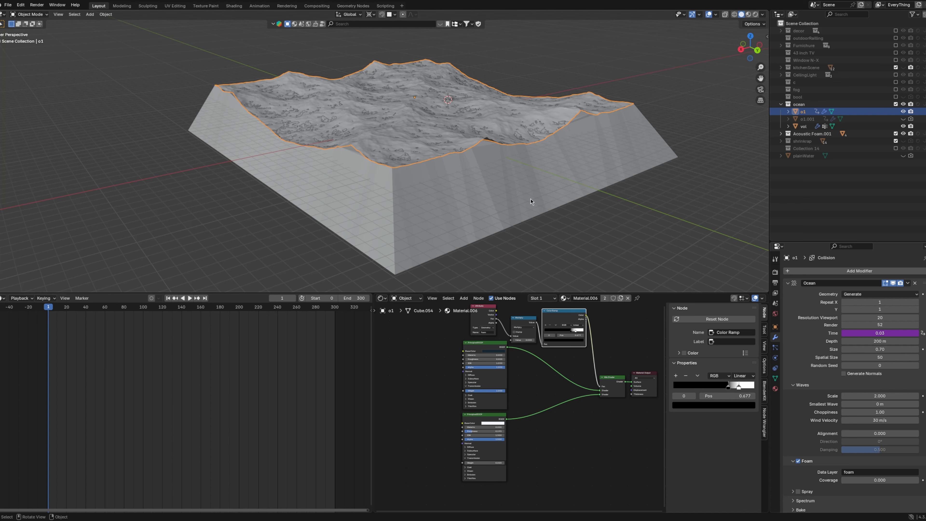
pyautogui.moveTo(490, 341); pyautogui.dragTo(459, 417, button='middle')
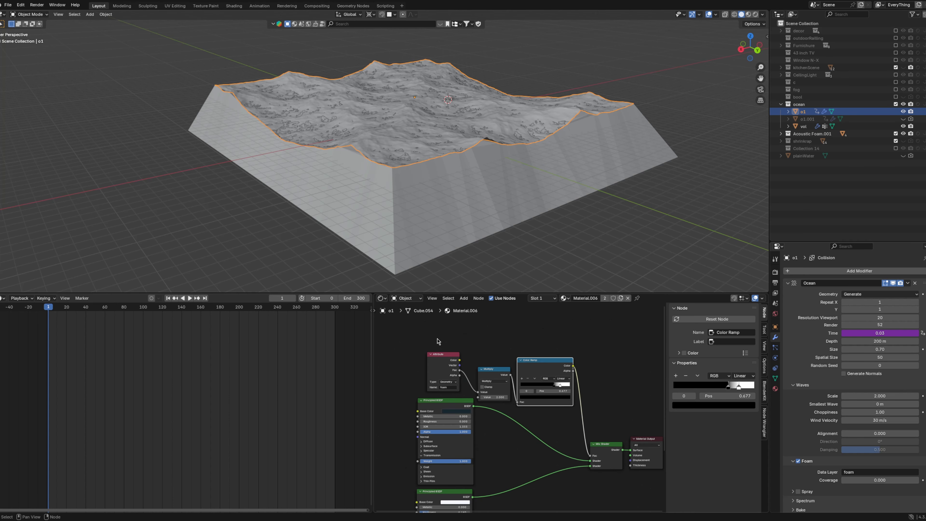
pyautogui.moveTo(437, 338); pyautogui.dragTo(567, 322)
pyautogui.moveTo(521, 423); pyautogui.dragTo(524, 382, button='middle')
pyautogui.moveTo(593, 424); pyautogui.dragTo(549, 424)
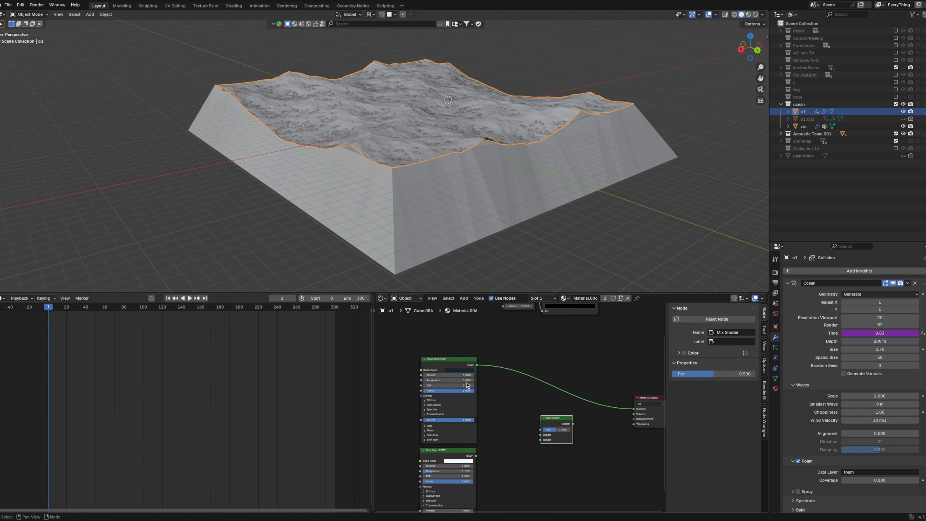
# Step: Switch the viewport to rendered shading and hide the vol object to show only the ocean surface
pyautogui.click(755, 15)
pyautogui.scroll(3, 553, 144)
pyautogui.click(902, 126)
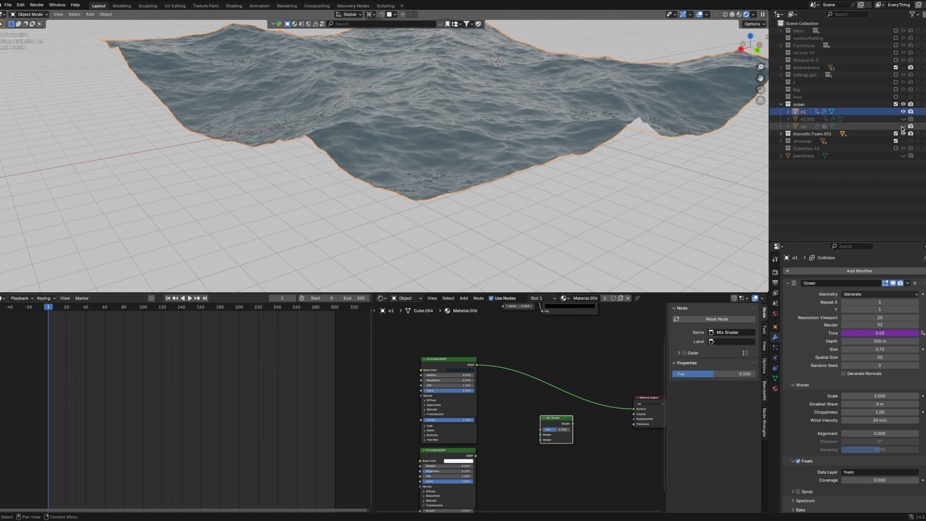
pyautogui.scroll(3, 547, 164)
pyautogui.scroll(2, 466, 359)
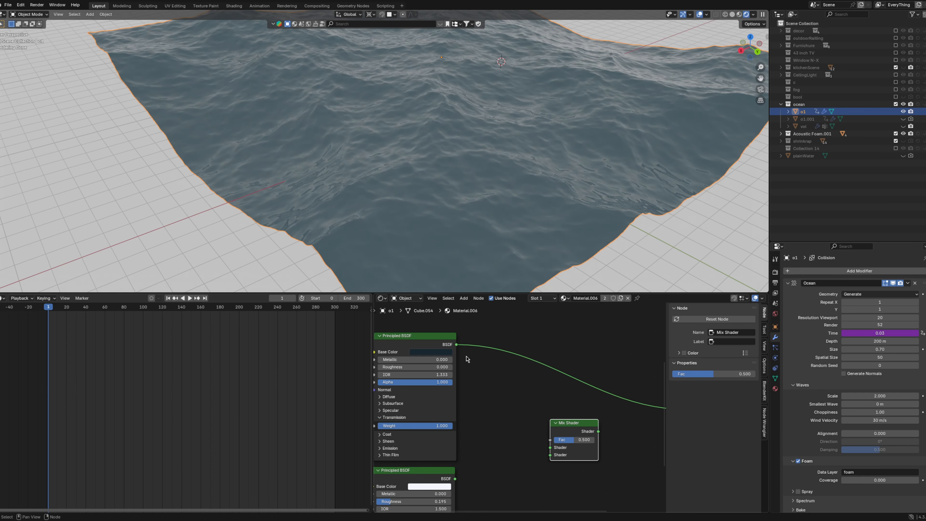
# Step: Check the base colour and transmission settings of the water's Principled BSDF node
pyautogui.moveTo(466, 359); pyautogui.dragTo(510, 384, button='middle')
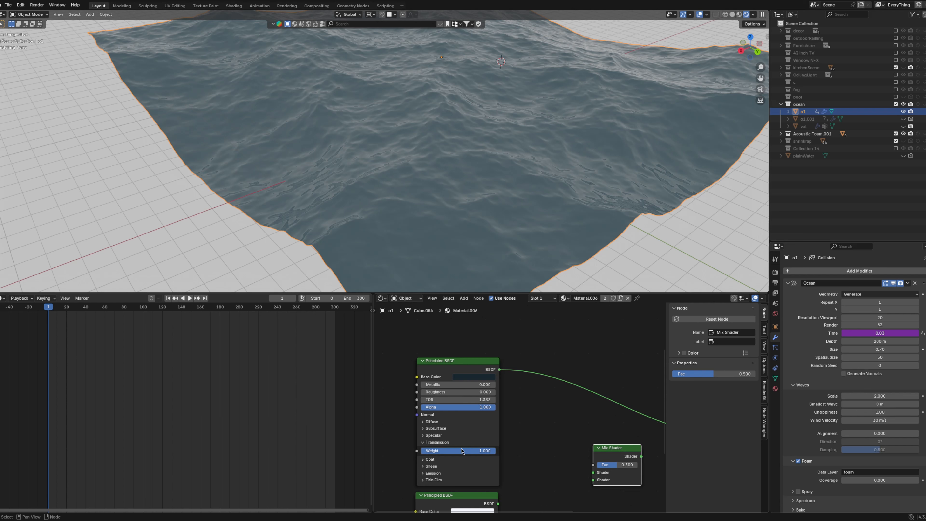
pyautogui.click(476, 380)
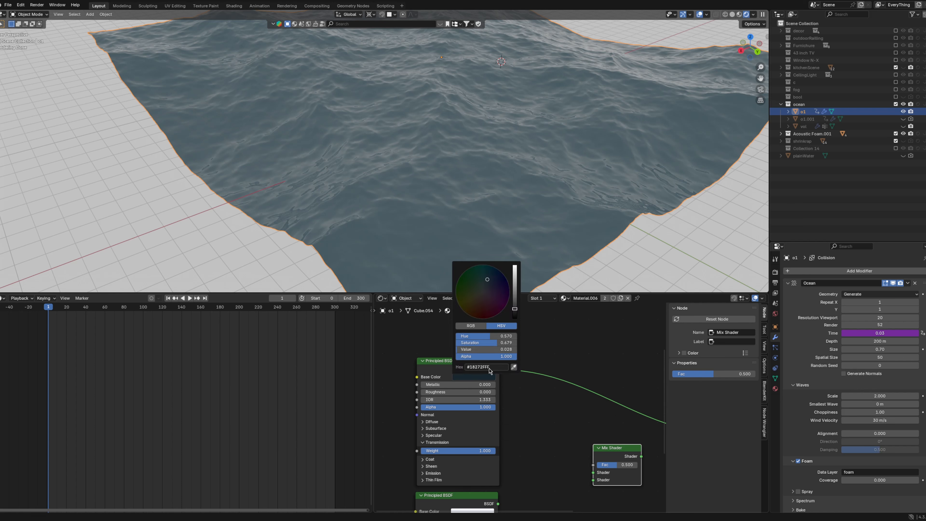
pyautogui.click(516, 385)
# Step: Insert the Mix Shader node between the water's Principled BSDF and the Material Output
pyautogui.scroll(-4, 525, 390)
pyautogui.moveTo(573, 399); pyautogui.dragTo(487, 366, button='middle')
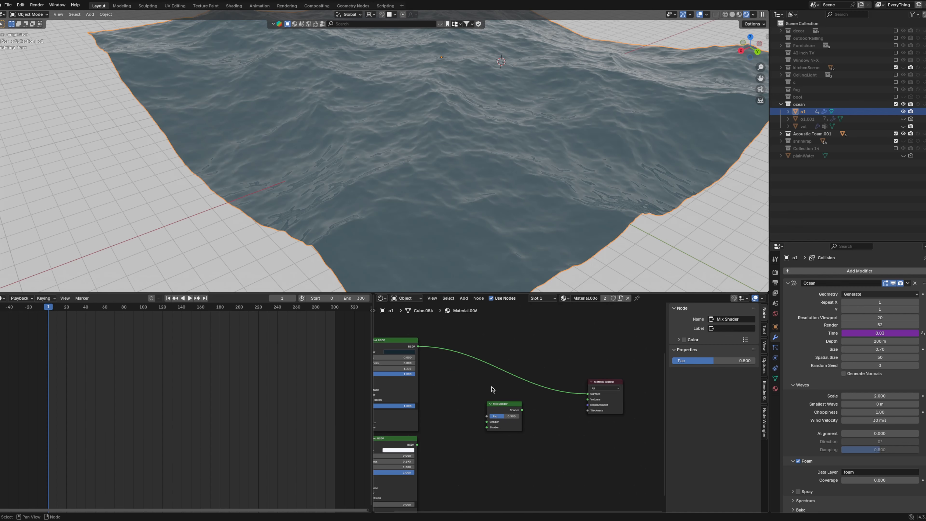
pyautogui.moveTo(498, 408); pyautogui.dragTo(551, 391)
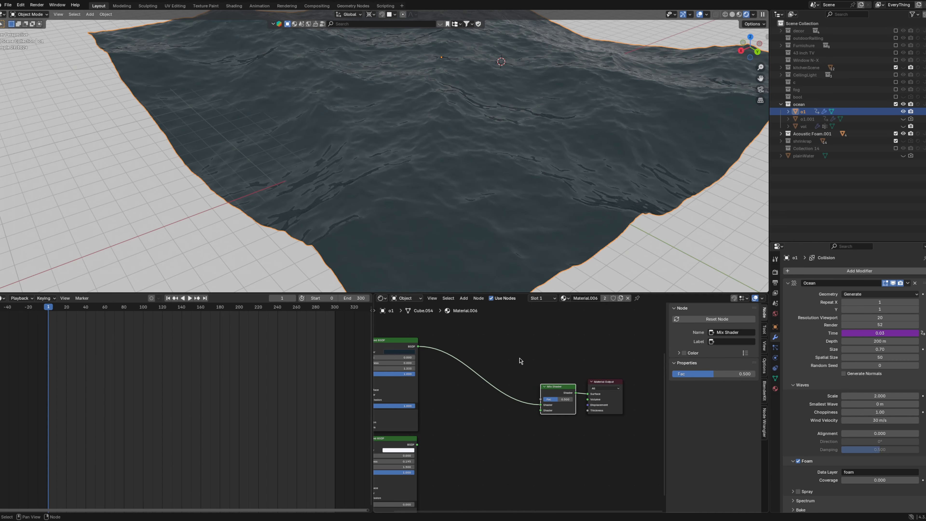
# Step: Route the Vector output of the foam Attribute node through the Multiply node into the Color Ramp
pyautogui.scroll(-2, 814, 365)
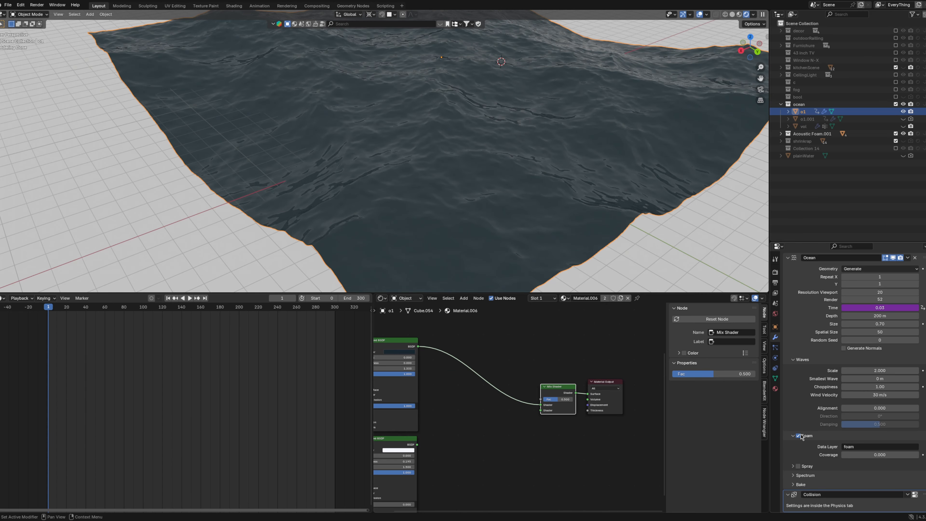
pyautogui.moveTo(466, 339); pyautogui.dragTo(557, 427, button='middle')
pyautogui.click(490, 376)
pyautogui.scroll(2, 492, 395)
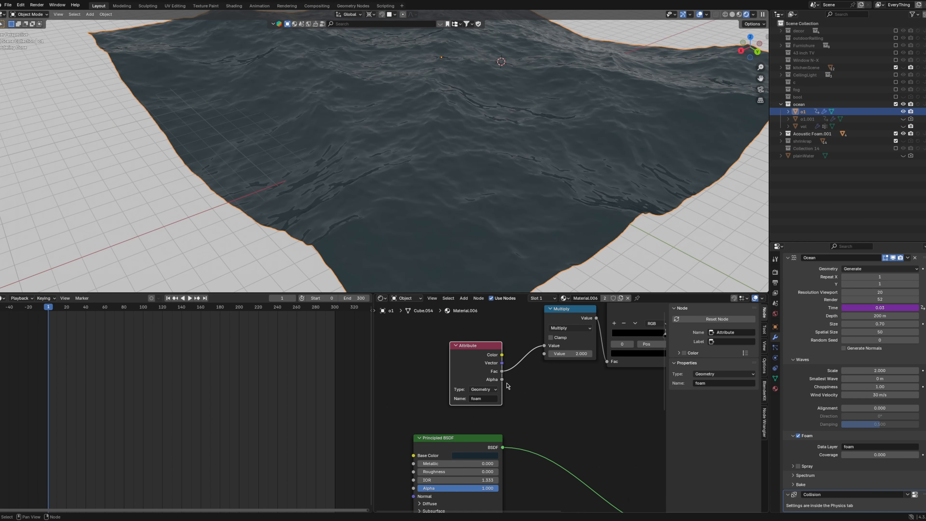
pyautogui.moveTo(569, 318); pyautogui.dragTo(548, 351, button='middle')
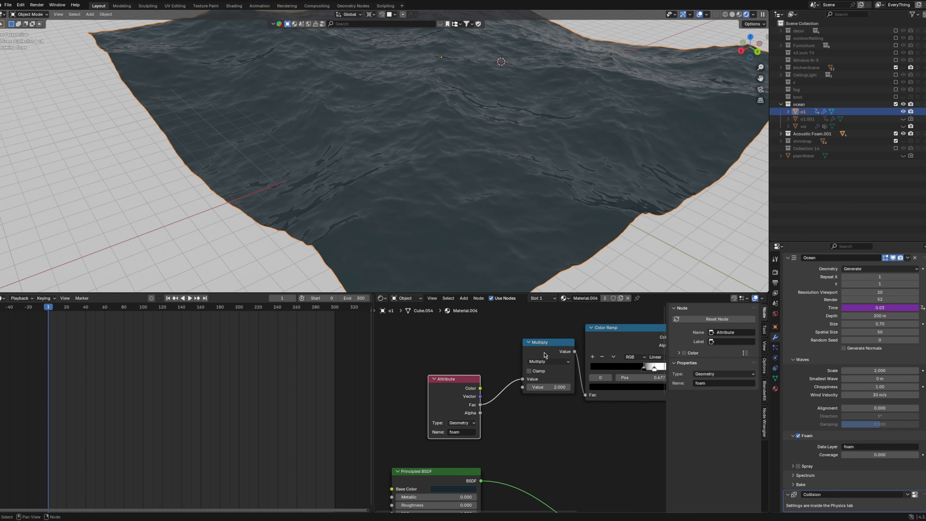
pyautogui.moveTo(480, 396); pyautogui.dragTo(584, 396)
pyautogui.moveTo(630, 346); pyautogui.dragTo(616, 409)
pyautogui.moveTo(553, 351); pyautogui.dragTo(530, 403)
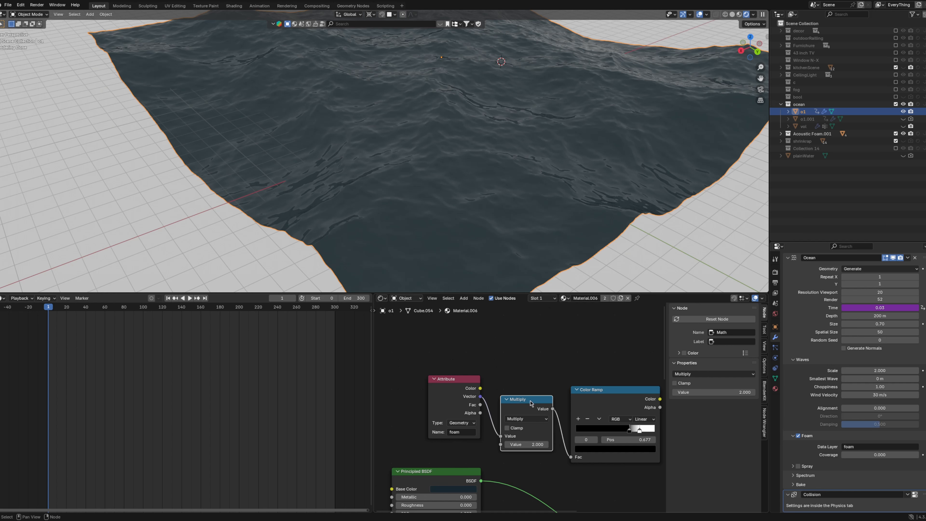
# Step: Connect the Color Ramp to the Mix Shader's Fac and the white Principled BSDF to its second Shader input
pyautogui.press('Home')
pyautogui.moveTo(570, 329); pyautogui.dragTo(572, 445)
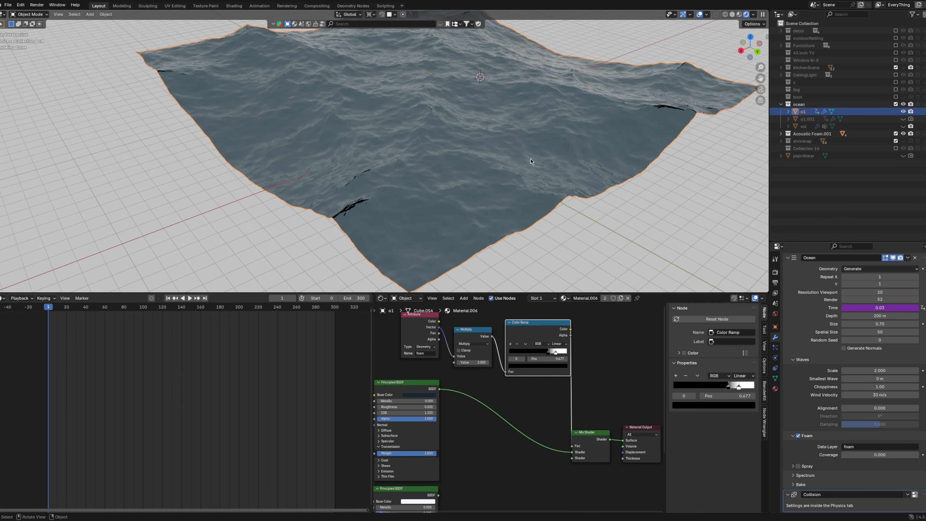
pyautogui.scroll(-1, 500, 441)
pyautogui.moveTo(500, 441); pyautogui.dragTo(522, 389, button='middle')
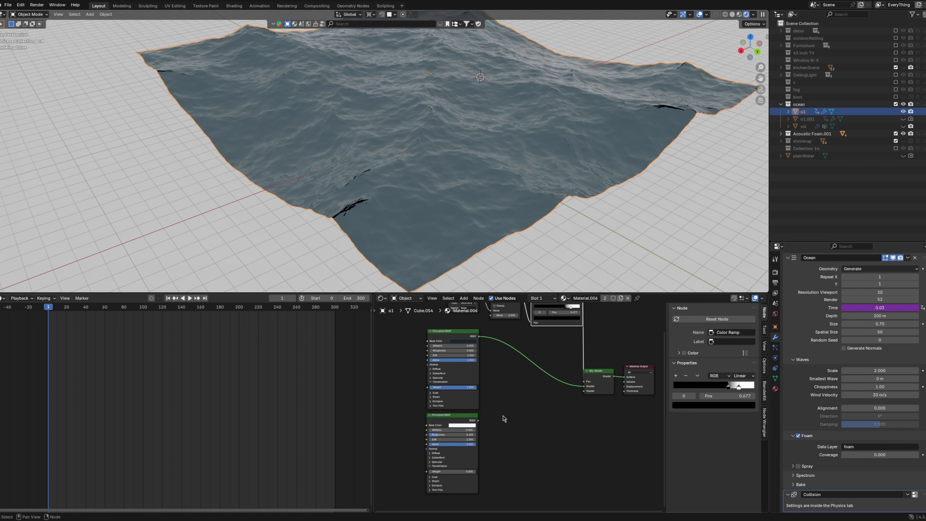
pyautogui.scroll(3, 477, 409)
pyautogui.moveTo(478, 409)
pyautogui.mouseDown(button='middle')
pyautogui.moveTo(533, 374)
pyautogui.moveTo(481, 400)
pyautogui.mouseUp(button='middle')
pyautogui.moveTo(481, 412); pyautogui.dragTo(615, 375)
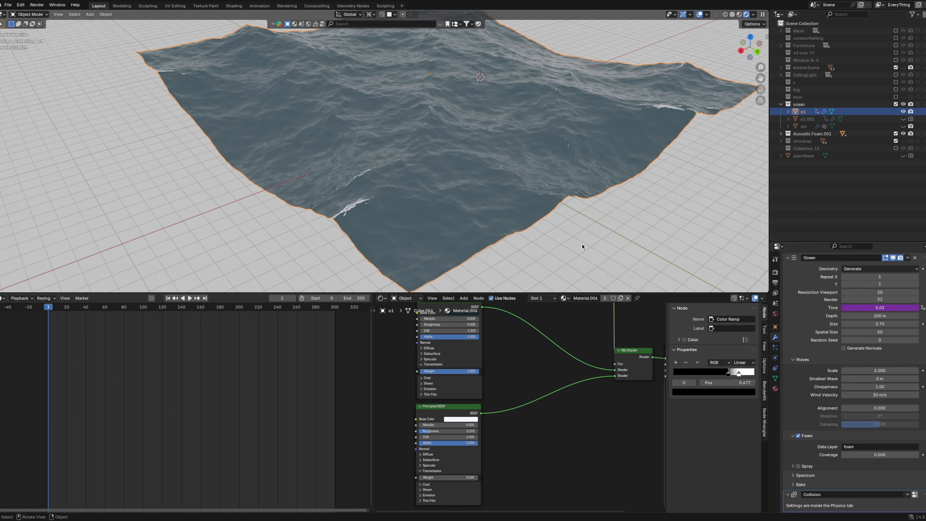
pyautogui.scroll(1, 516, 241)
pyautogui.scroll(-2, 497, 234)
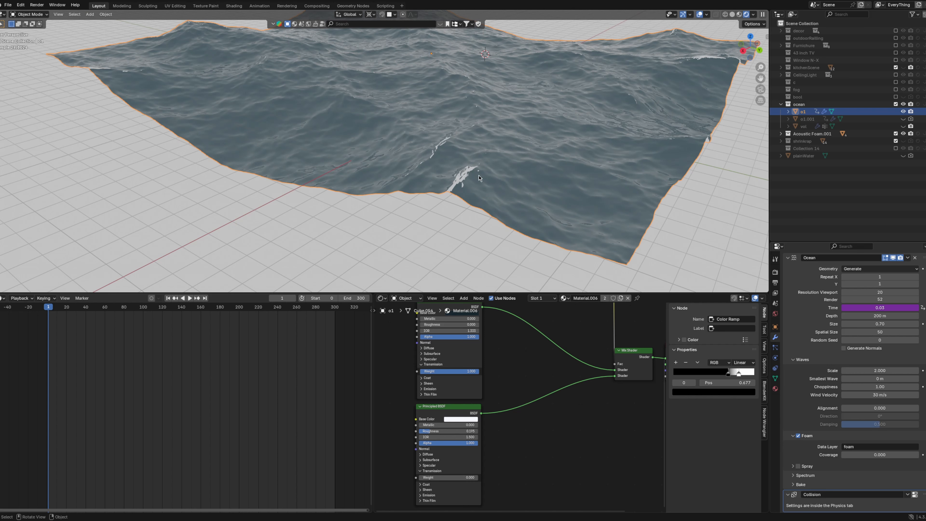
# Step: Set the Multiply node's value to 4 to spread more foam over the ocean, and inspect the waves
pyautogui.moveTo(547, 334); pyautogui.dragTo(488, 385, button='middle')
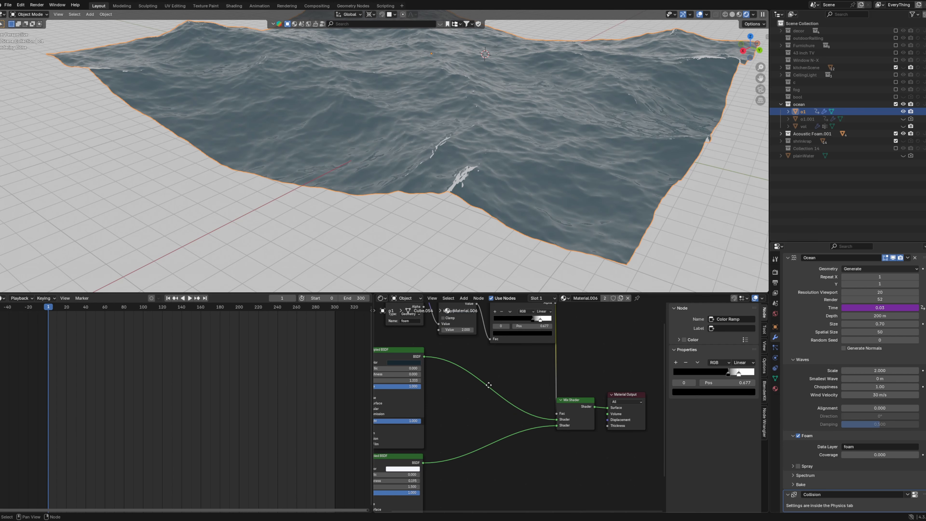
pyautogui.scroll(-2, 611, 101)
pyautogui.moveTo(505, 352); pyautogui.dragTo(533, 409, button='middle')
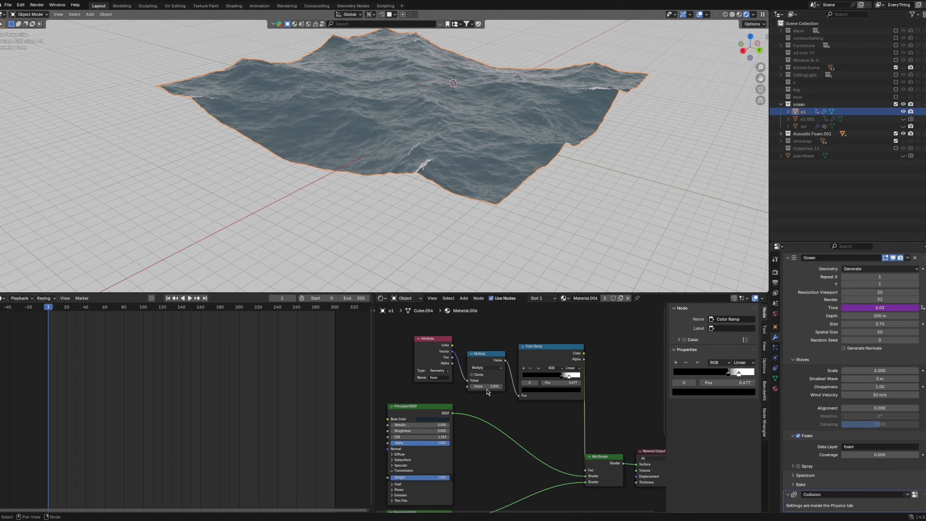
pyautogui.moveTo(486, 386); pyautogui.dragTo(499, 387)
pyautogui.moveTo(487, 211); pyautogui.dragTo(496, 252, button='middle')
pyautogui.moveTo(487, 386); pyautogui.dragTo(496, 386)
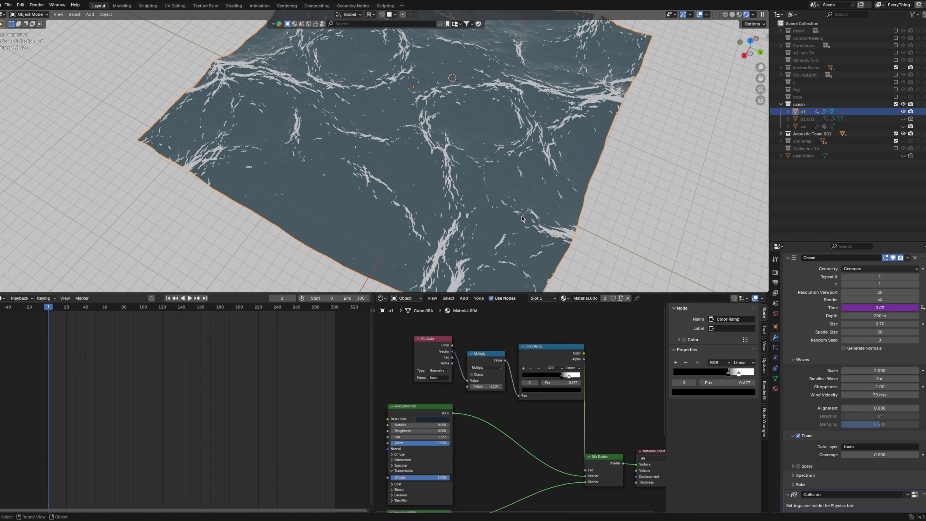
pyautogui.scroll(2, 490, 226)
pyautogui.moveTo(490, 226); pyautogui.dragTo(490, 208, button='middle')
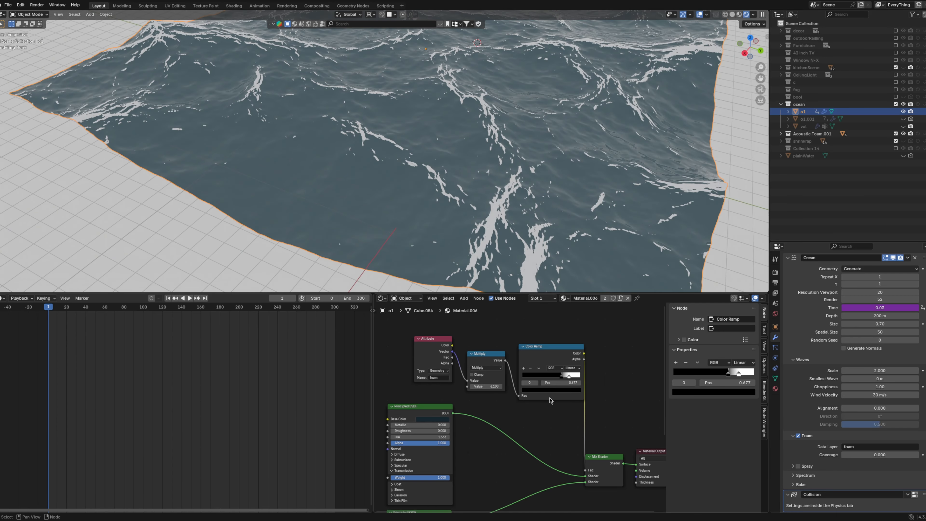
pyautogui.scroll(-3, 619, 231)
pyautogui.moveTo(619, 231); pyautogui.dragTo(527, 175, button='middle')
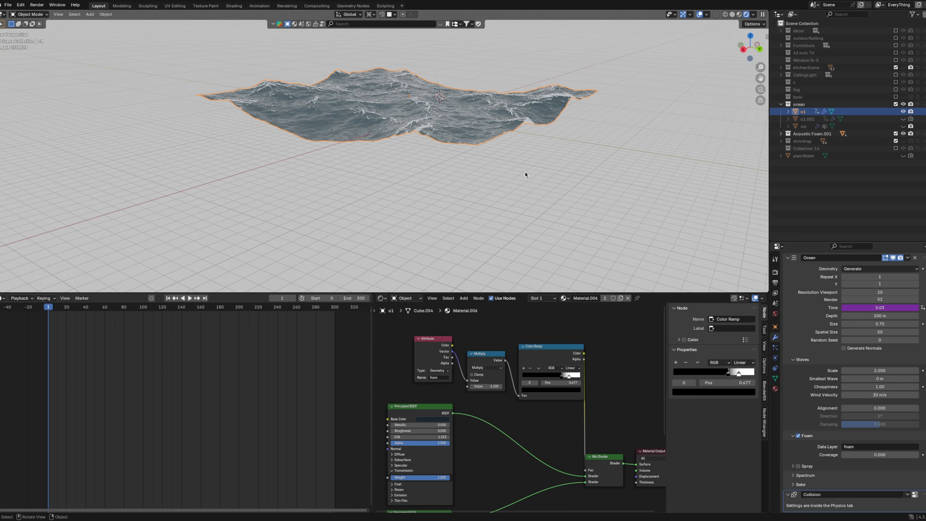
# Step: Show the vol object in the viewport again and select it to display its volume material nodes
pyautogui.click(902, 126)
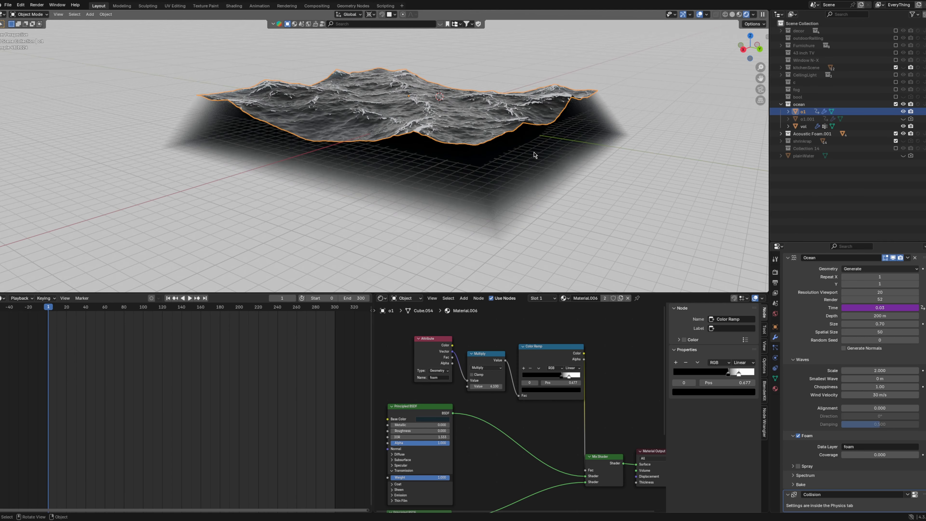
pyautogui.click(515, 142)
pyautogui.moveTo(491, 468); pyautogui.dragTo(528, 370, button='middle')
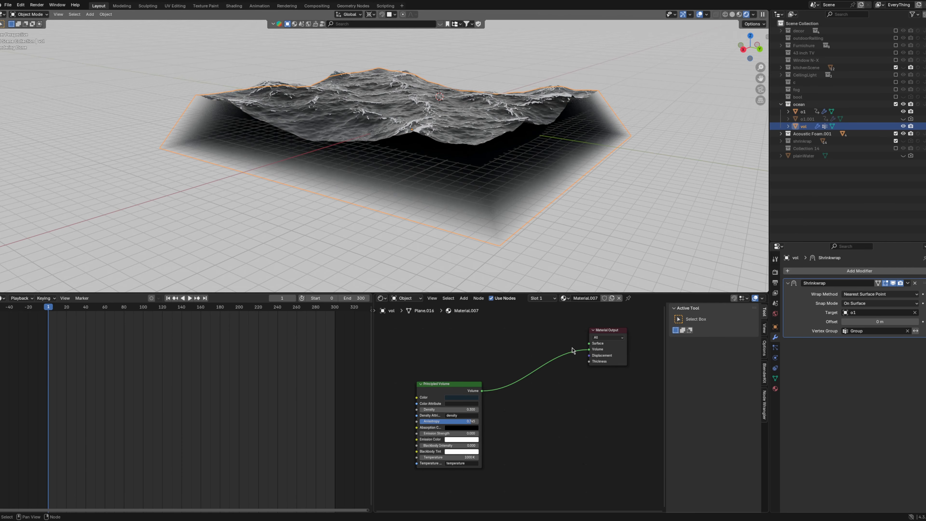
# Step: Move the Material Output node closer to the Principled Volume node and open the volume's colour
pyautogui.moveTo(609, 331); pyautogui.dragTo(552, 384)
pyautogui.moveTo(539, 355); pyautogui.dragTo(574, 341, button='middle')
pyautogui.scroll(2, 557, 360)
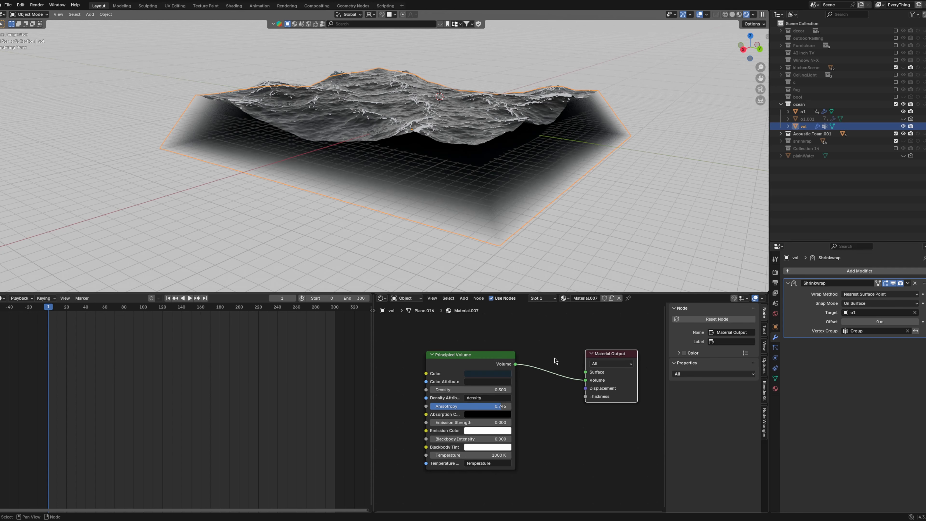
pyautogui.click(502, 373)
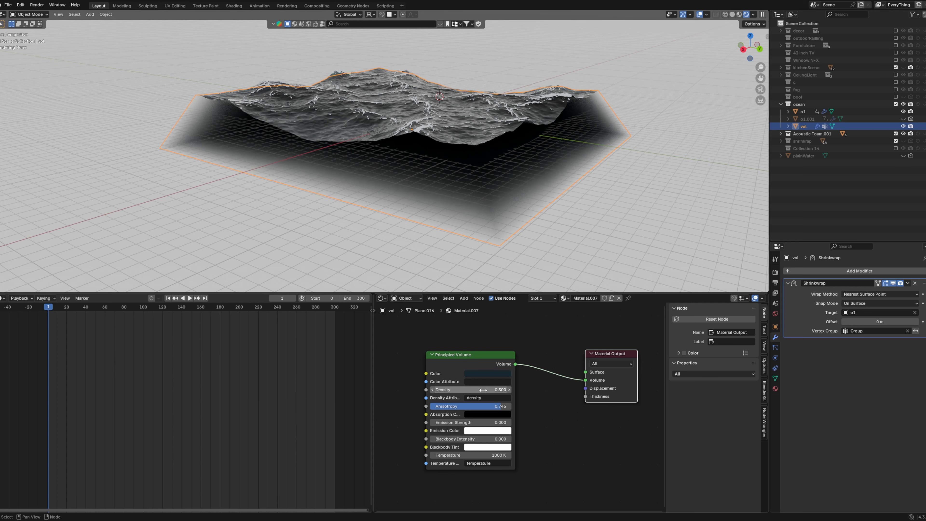
# Step: Add a plane mesh at the 3D cursor on the ocean surface
pyautogui.moveTo(540, 423); pyautogui.dragTo(542, 400, button='middle')
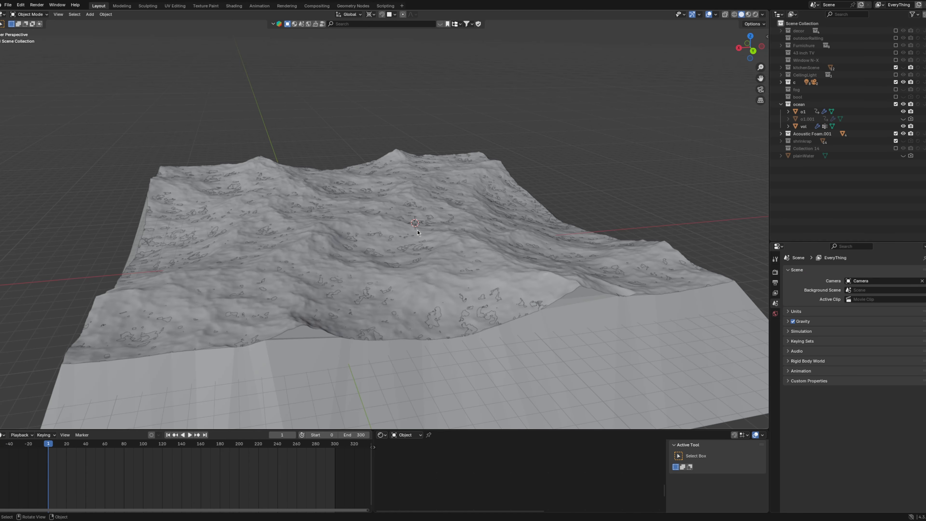
pyautogui.keyDown('shift'); pyautogui.moveTo(355, 221); pyautogui.dragTo(416, 255, button='middle'); pyautogui.keyUp('shift')
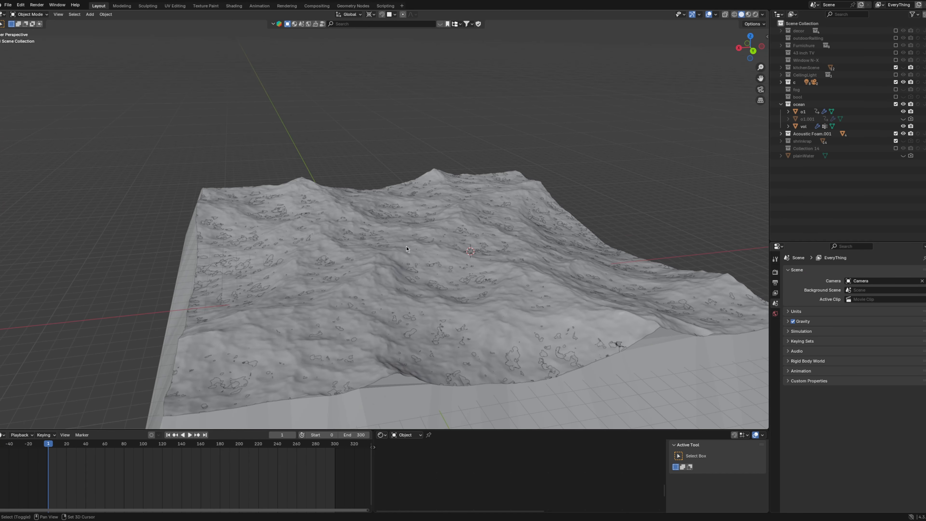
pyautogui.scroll(2, 517, 249)
pyautogui.keyDown('shift'); pyautogui.moveTo(517, 249); pyautogui.dragTo(498, 224, button='middle'); pyautogui.keyUp('shift')
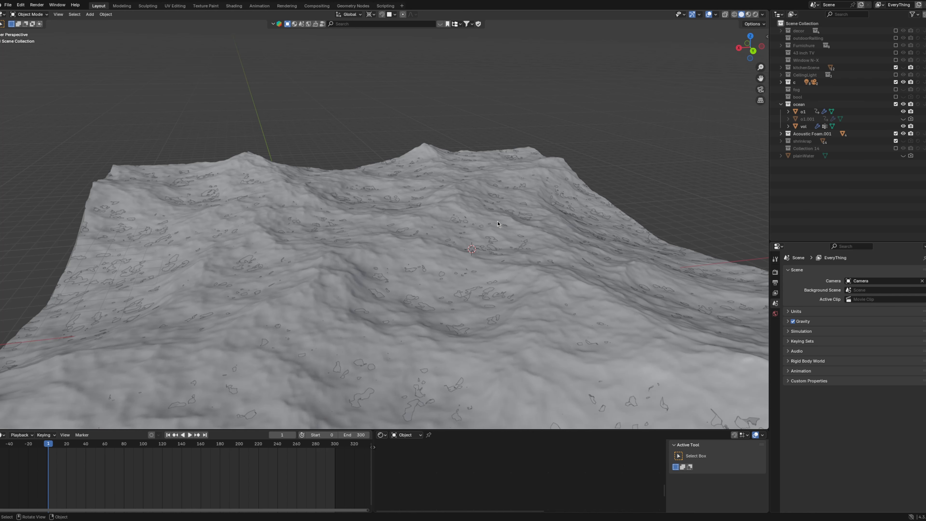
pyautogui.scroll(3, 453, 239)
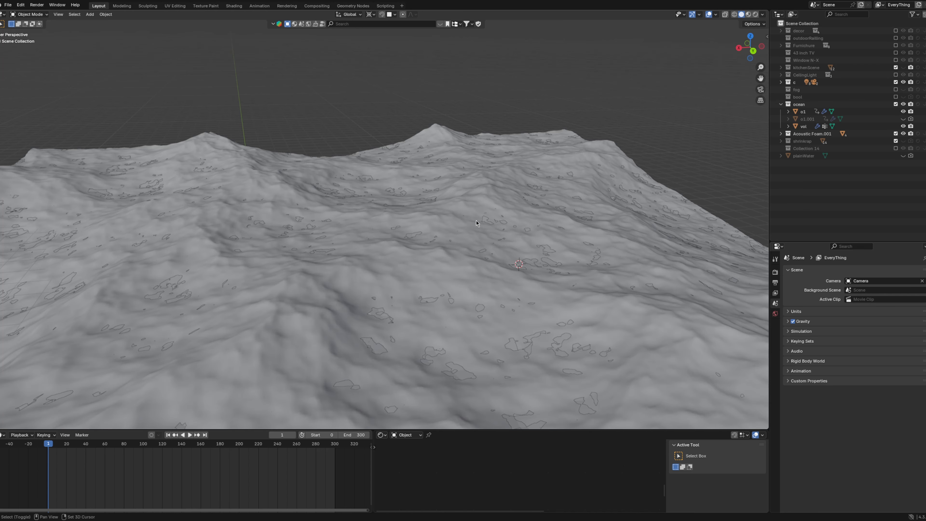
pyautogui.hotkey('shift', 'a')
pyautogui.moveTo(501, 242)
pyautogui.click(544, 242)
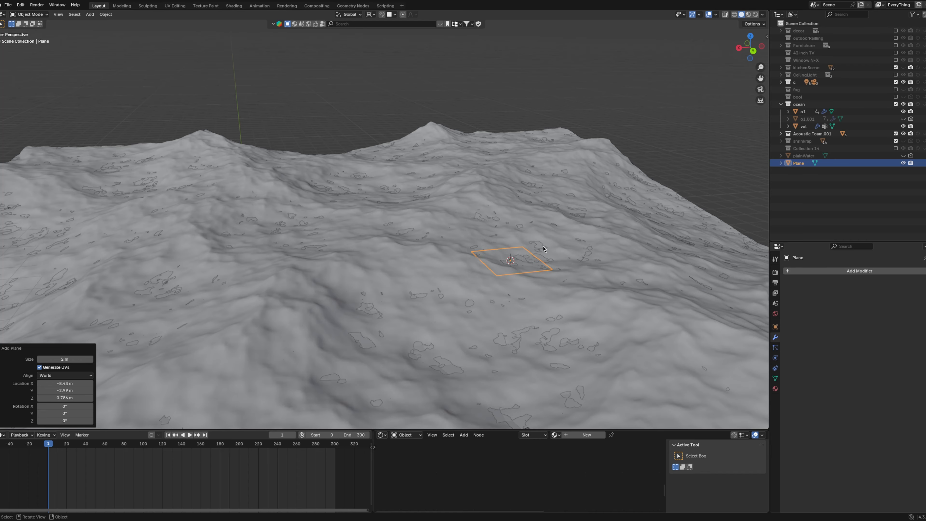
# Step: Scale the new plane down to about 0.83 and apply its scale
pyautogui.scroll(3, 544, 251)
pyautogui.press('s')
pyautogui.click(550, 280)
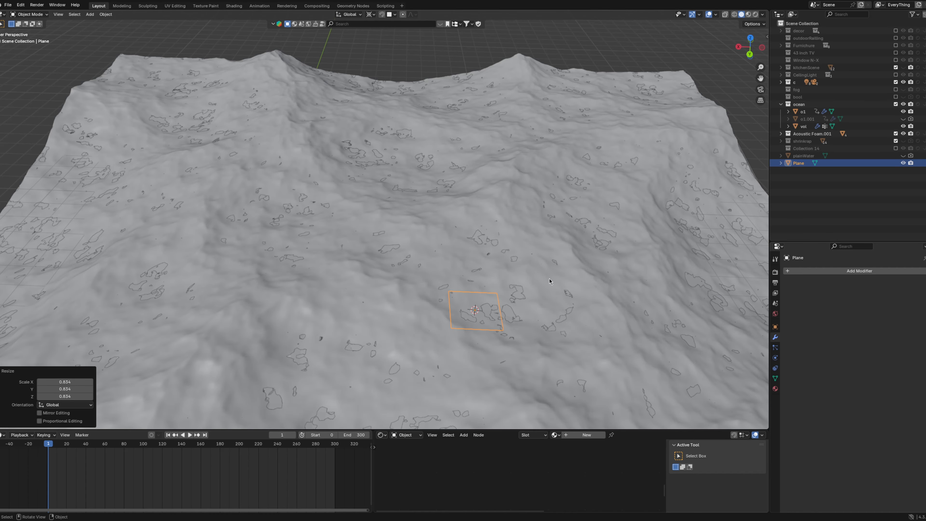
pyautogui.hotkey('ctrl', 'a')
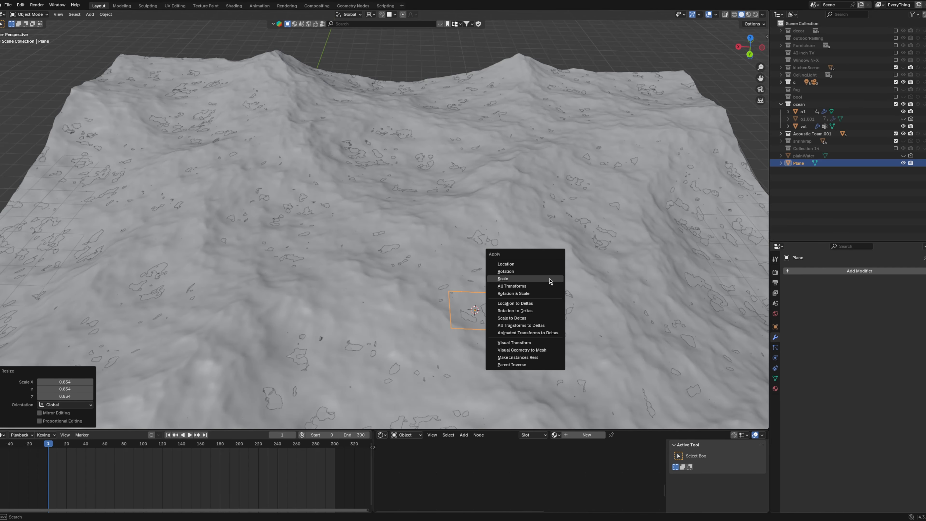
pyautogui.click(549, 279)
# Step: Add a Shrinkwrap modifier to the plane with the ocean object o1 as its target
pyautogui.scroll(2, 552, 270)
pyautogui.click(822, 270)
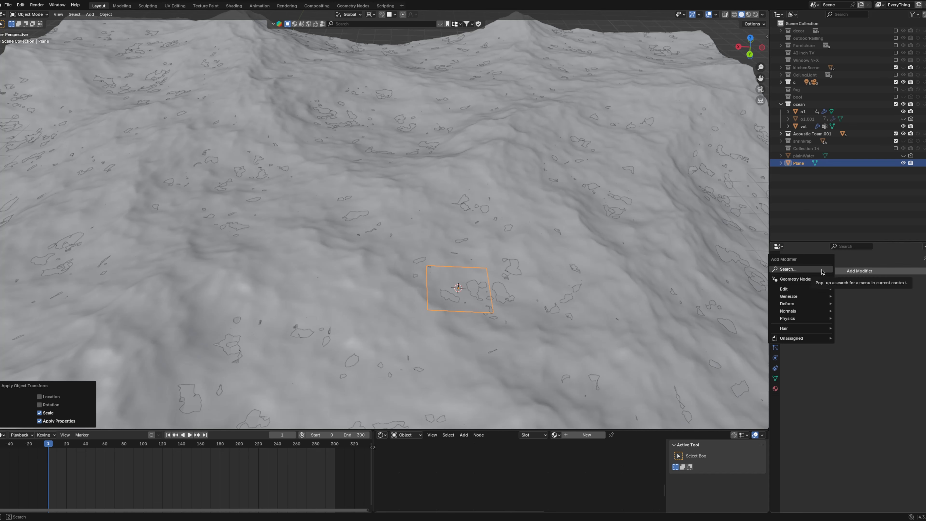
pyautogui.write('s')
pyautogui.click(806, 282)
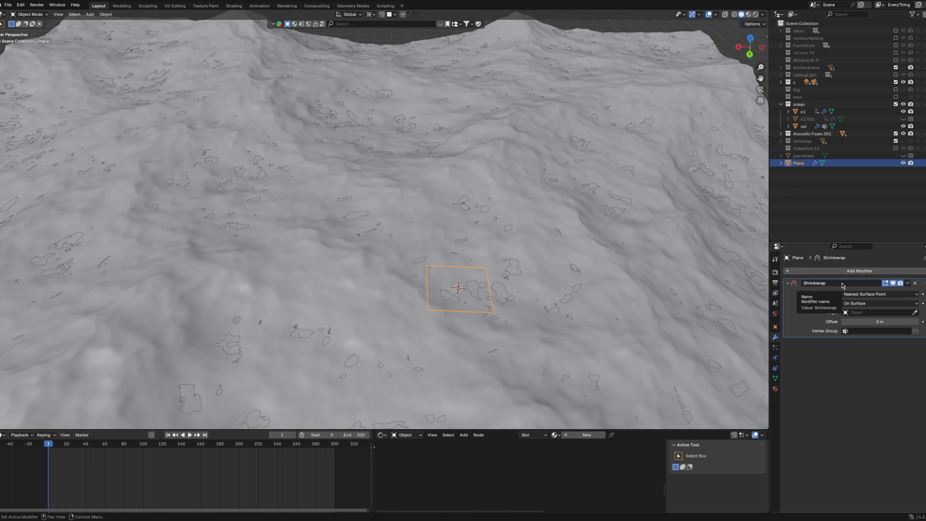
pyautogui.click(914, 312)
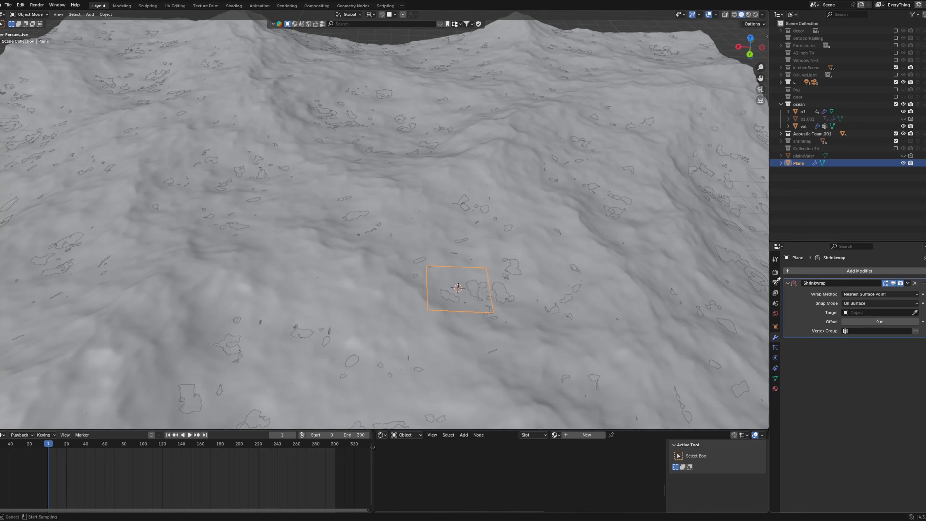
pyautogui.click(543, 181)
pyautogui.moveTo(490, 247); pyautogui.dragTo(476, 228, button='middle')
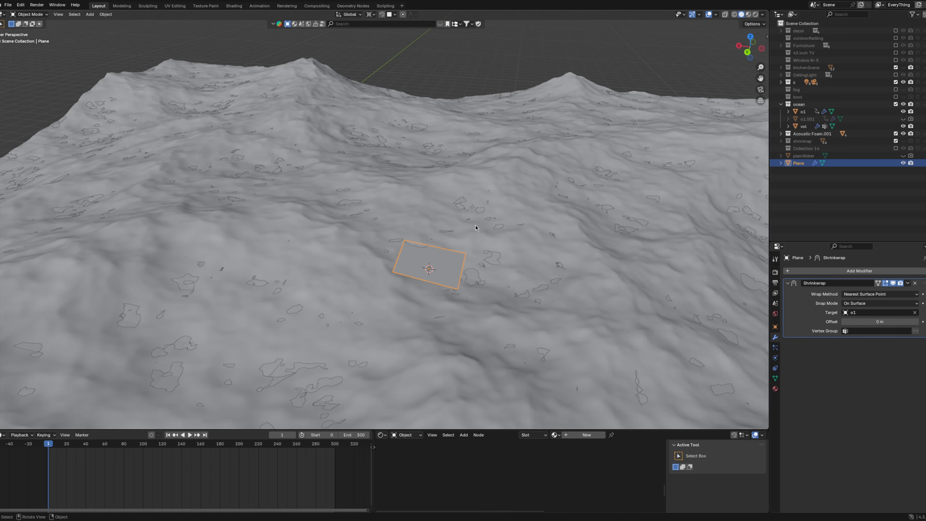
# Step: Isolate the plane, subdivide its mesh four times with one cut each, and return to the full scene in Object Mode
pyautogui.press('KP_Divide')
pyautogui.press('Tab')
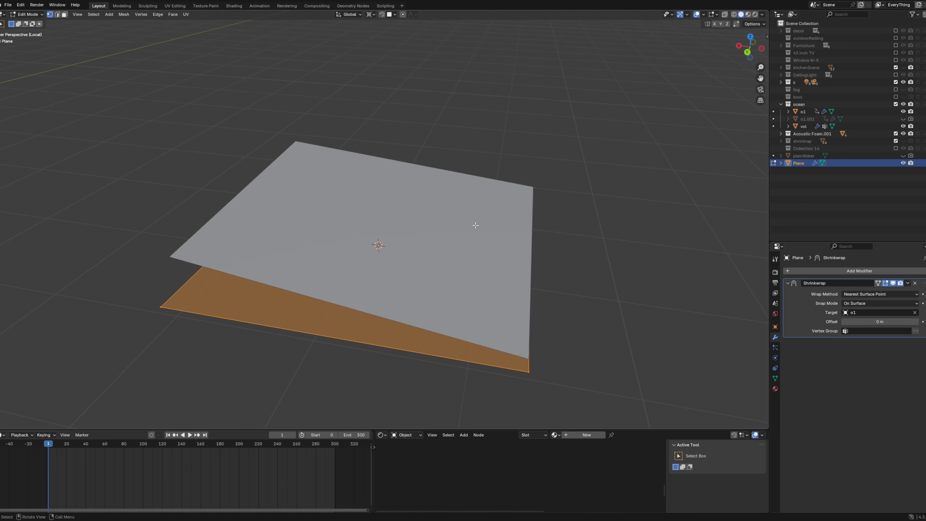
pyautogui.rightClick(379, 229)
pyautogui.click(378, 224)
pyautogui.rightClick(391, 228)
pyautogui.click(391, 226)
pyautogui.rightClick(391, 228)
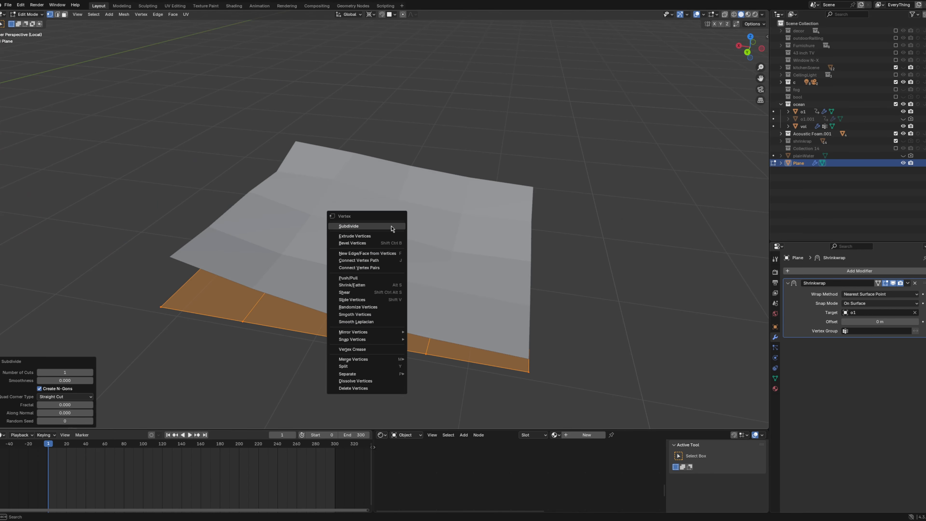
pyautogui.click(391, 226)
pyautogui.rightClick(393, 225)
pyautogui.click(394, 225)
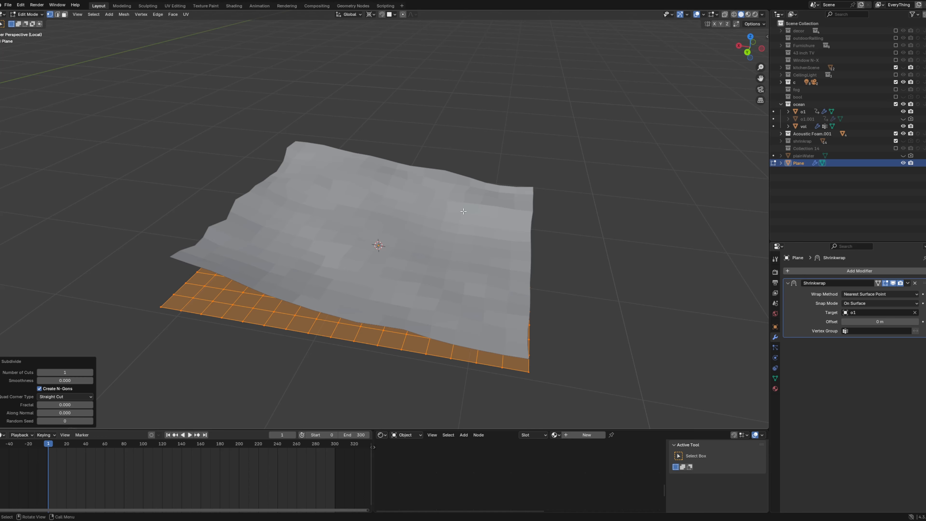
pyautogui.press('KP_Divide')
pyautogui.press('Tab')
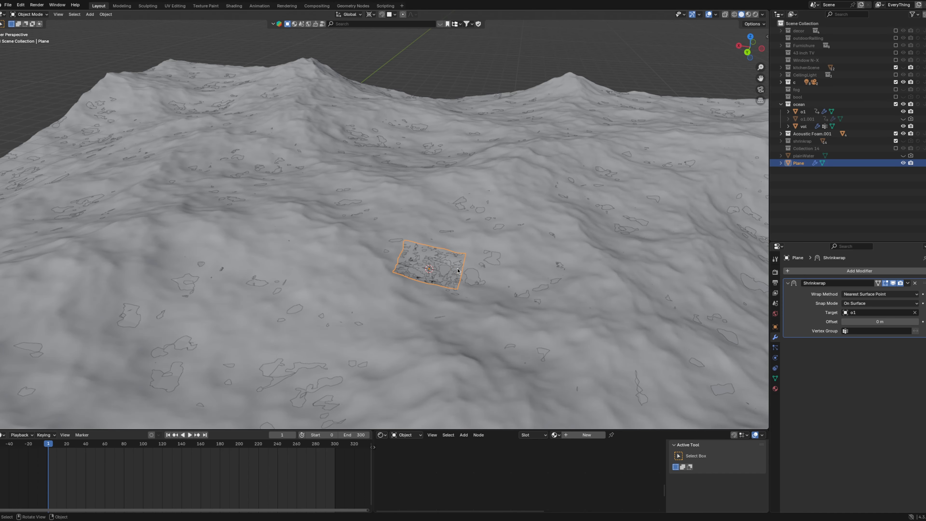
# Step: Create a vertex group on the plane and assign all of the plane's vertices to it
pyautogui.click(775, 378)
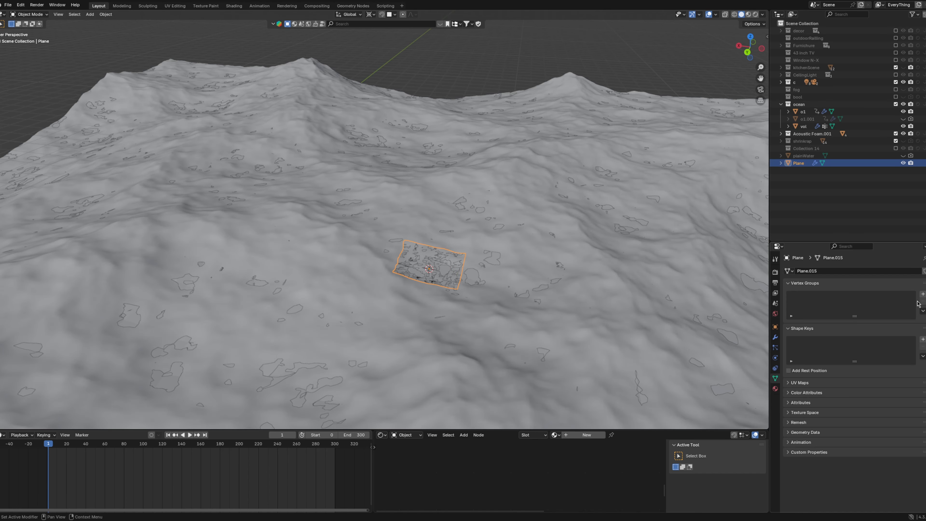
pyautogui.click(922, 293)
pyautogui.press('Tab')
pyautogui.press('KP_Divide')
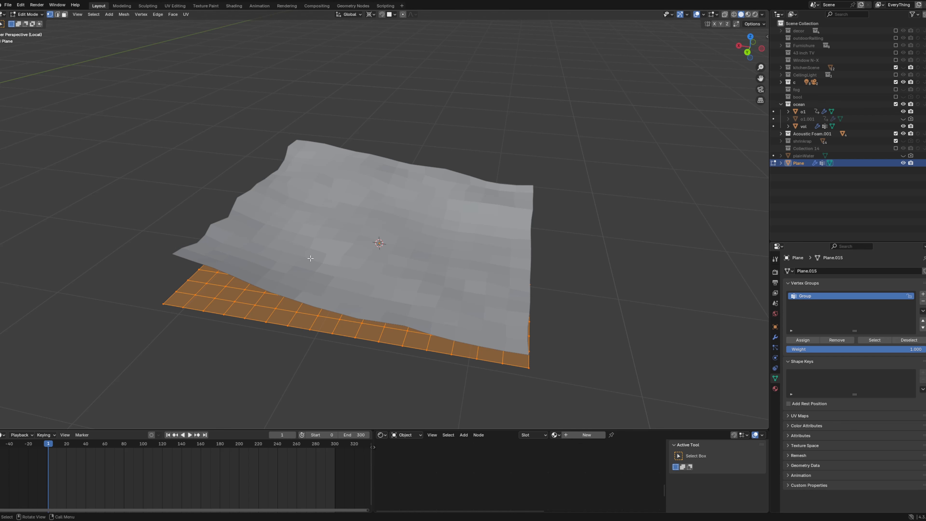
pyautogui.press('Tab')
pyautogui.press('KP_Divide')
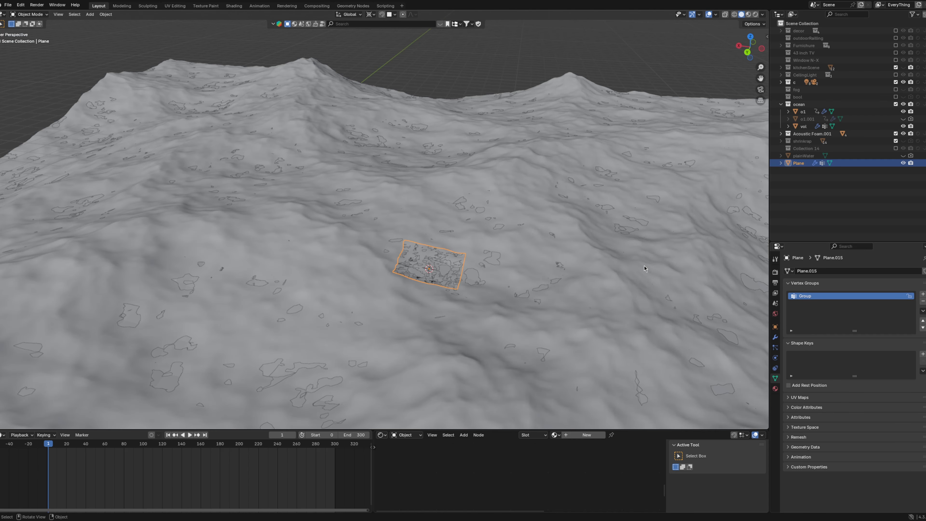
# Step: Set the Shrinkwrap modifier's vertex group to Group and move the plane to another spot on the waves
pyautogui.click(775, 336)
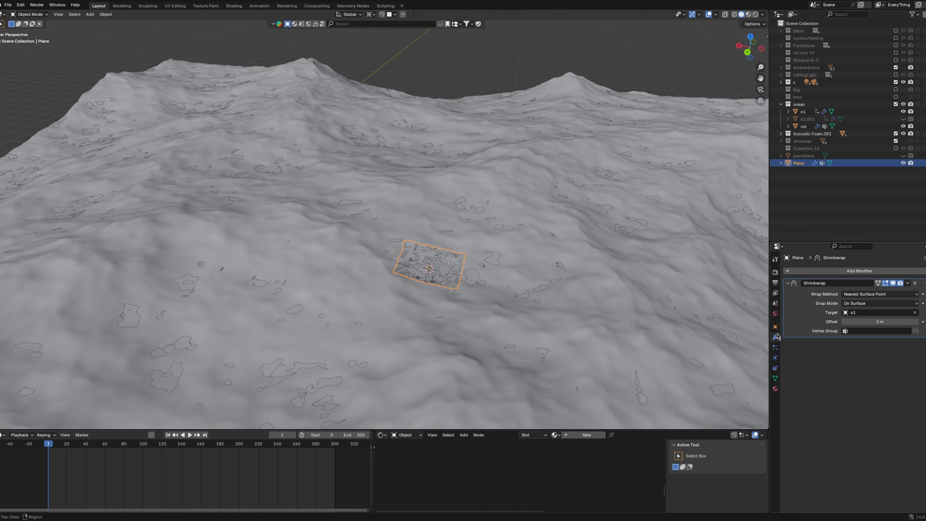
pyautogui.click(895, 331)
pyautogui.click(851, 340)
pyautogui.press('g')
pyautogui.click(571, 212)
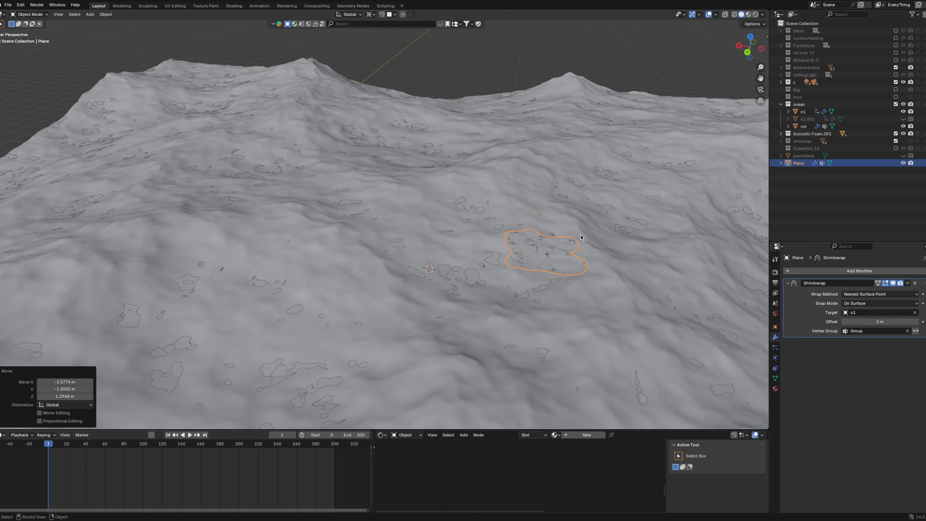
pyautogui.moveTo(572, 245); pyautogui.dragTo(567, 237, button='middle')
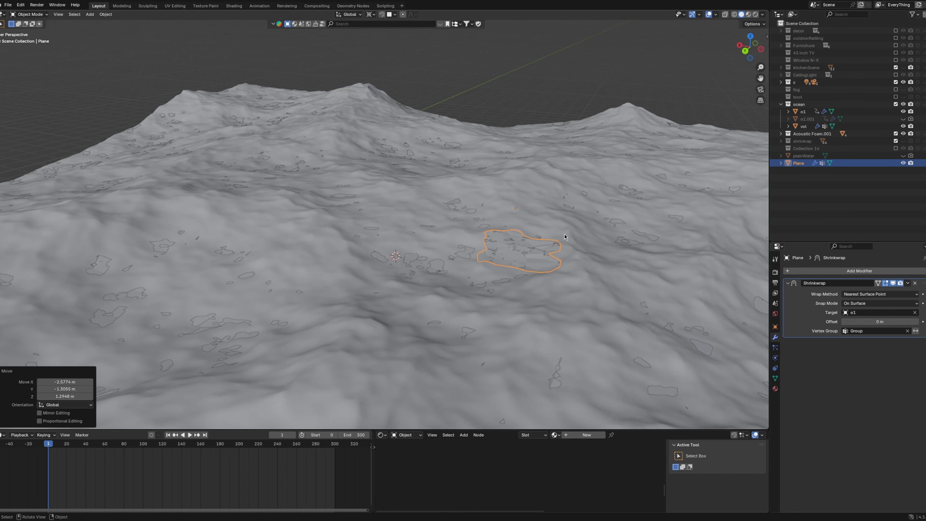
# Step: Select Camera in the c collection and target its Copy Location constraint at Plane, using vertex group Group
pyautogui.click(780, 82)
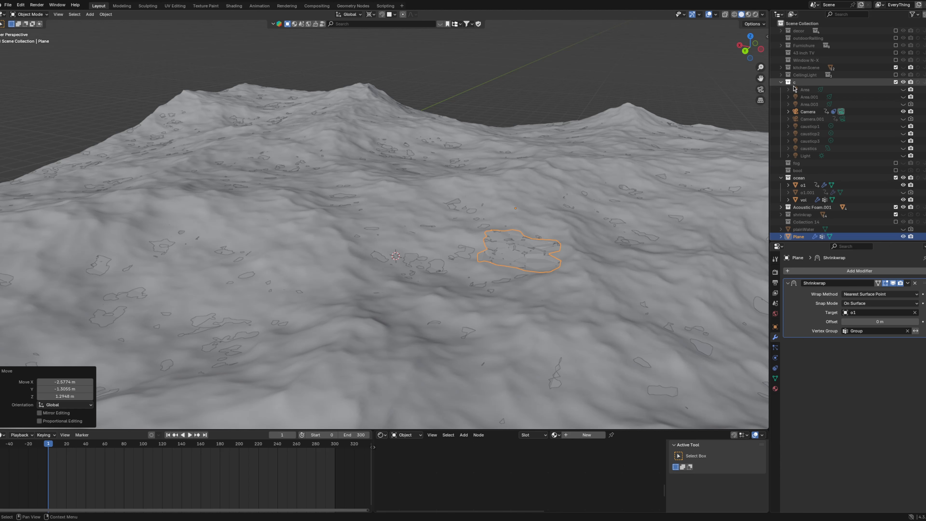
pyautogui.click(807, 111)
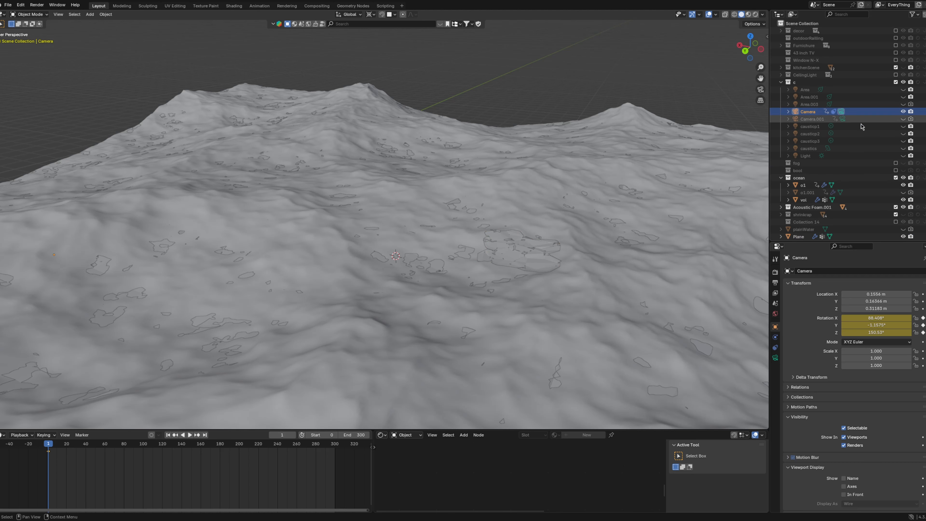
pyautogui.click(775, 347)
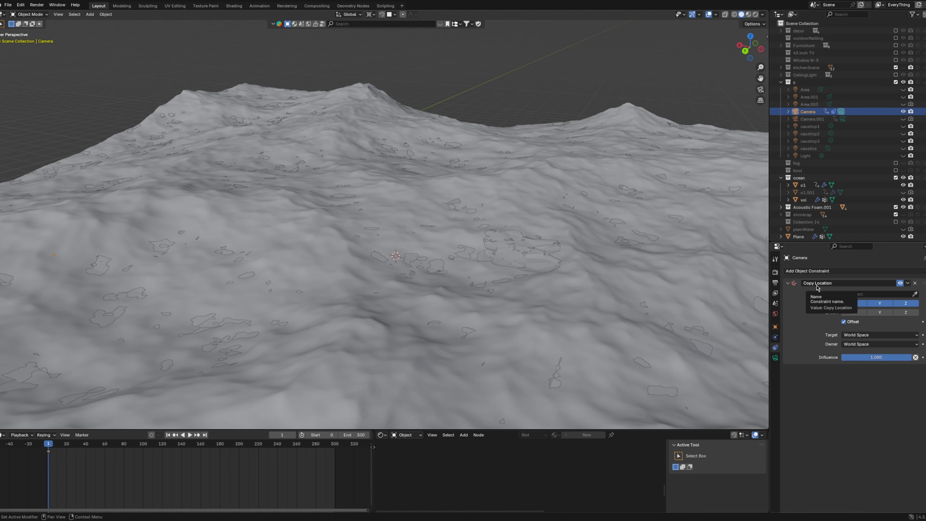
pyautogui.click(911, 294)
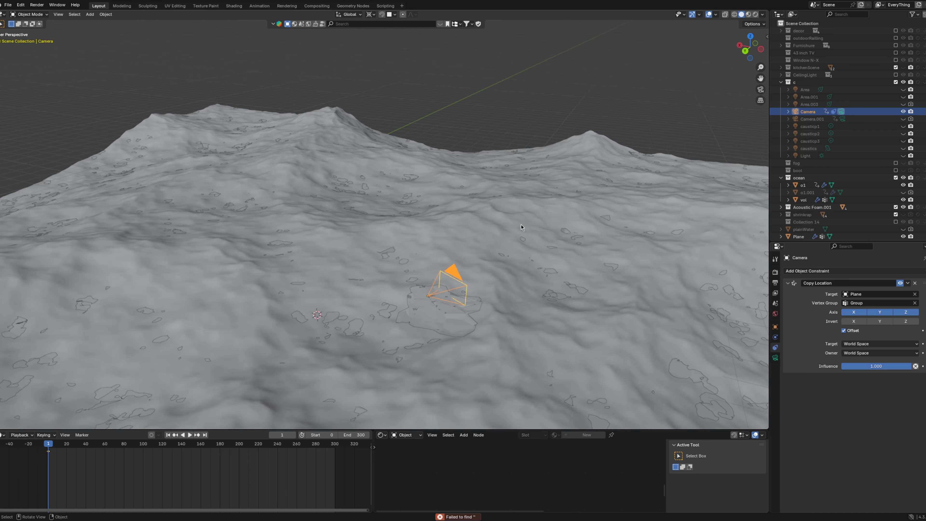
pyautogui.scroll(3, 551, 328)
pyautogui.keyDown('shift'); pyautogui.moveTo(551, 333); pyautogui.dragTo(541, 165, button='middle'); pyautogui.keyUp('shift')
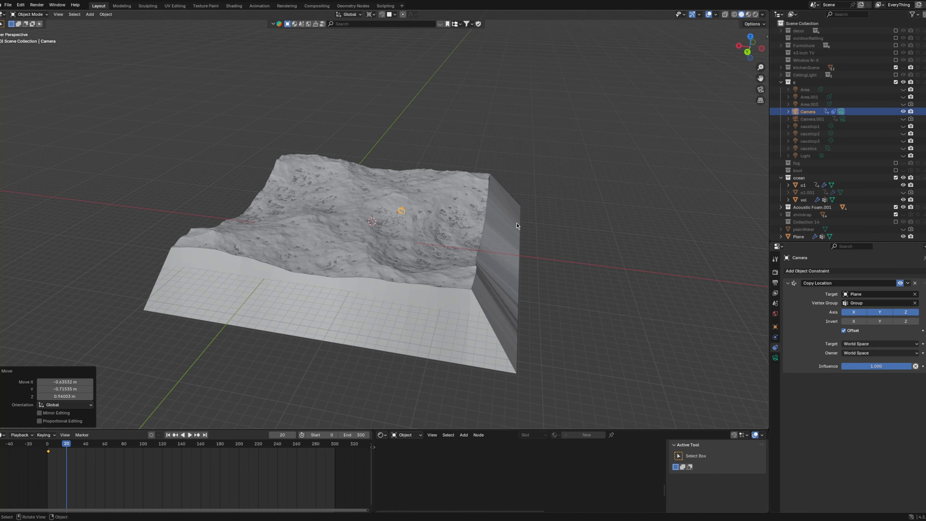
# Step: Show the kitchenScene collection in the viewport and inspect the camera above the water inside the room
pyautogui.click(903, 68)
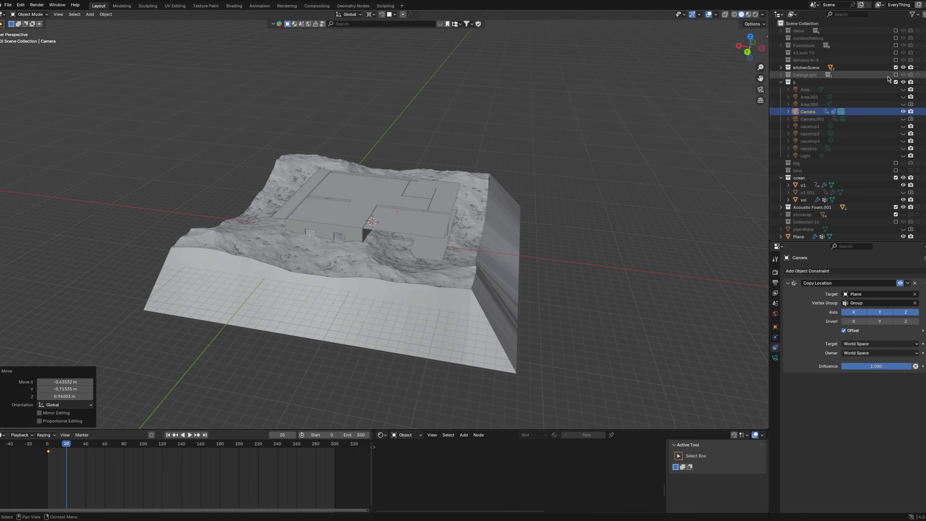
pyautogui.moveTo(598, 146); pyautogui.dragTo(571, 214, button='middle')
pyautogui.scroll(7, 571, 214)
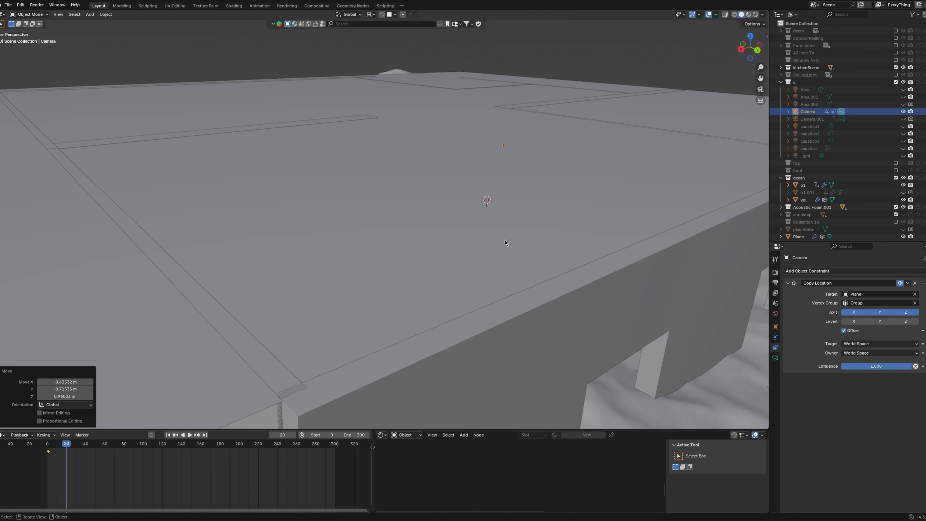
pyautogui.scroll(6, 505, 242)
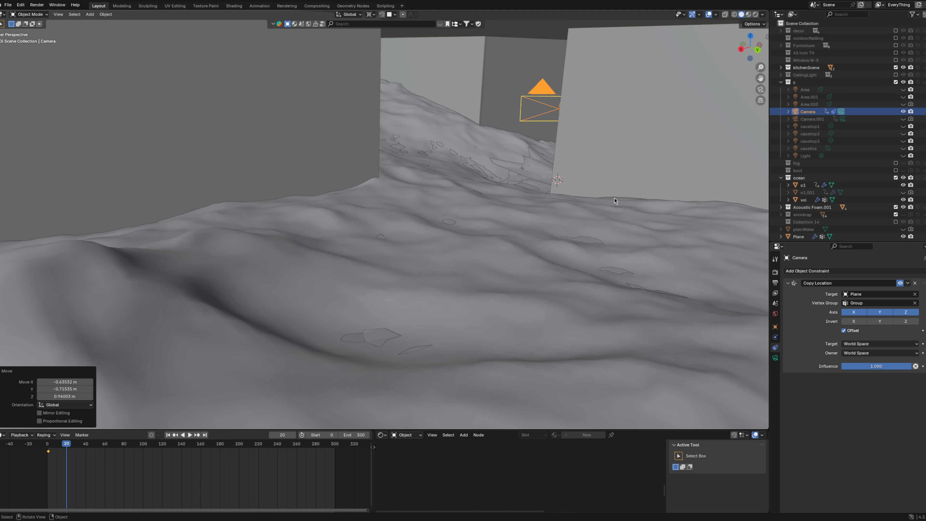
pyautogui.moveTo(640, 181)
pyautogui.mouseDown(button='middle')
pyautogui.moveTo(650, 176)
pyautogui.moveTo(598, 190)
pyautogui.moveTo(592, 179)
pyautogui.moveTo(515, 224)
pyautogui.moveTo(509, 241)
pyautogui.mouseUp(button='middle')
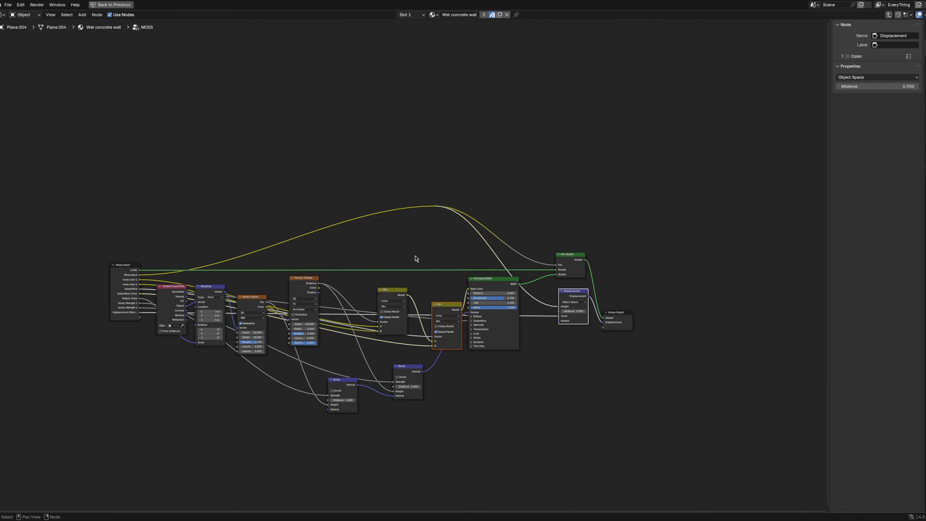
# Step: Review the MOSS node group of the Wet concrete wall material, leave it, and inspect the rendered flooded room
pyautogui.moveTo(416, 258); pyautogui.dragTo(492, 219, button='middle')
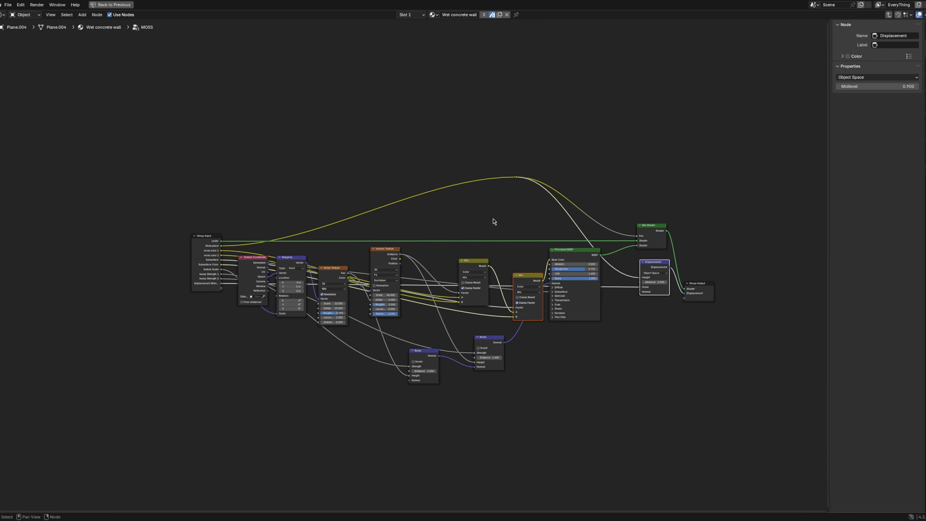
pyautogui.scroll(2, 495, 218)
pyautogui.press('Tab')
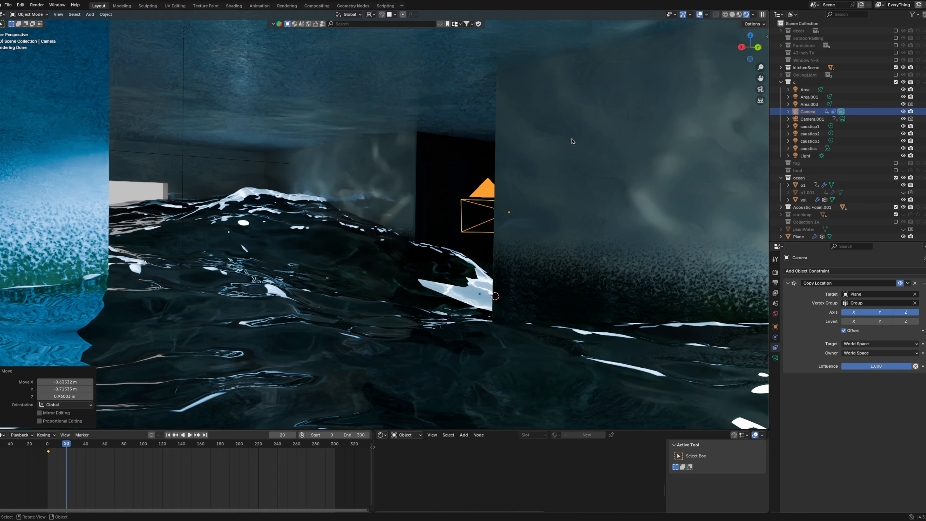
pyautogui.scroll(-2, 571, 141)
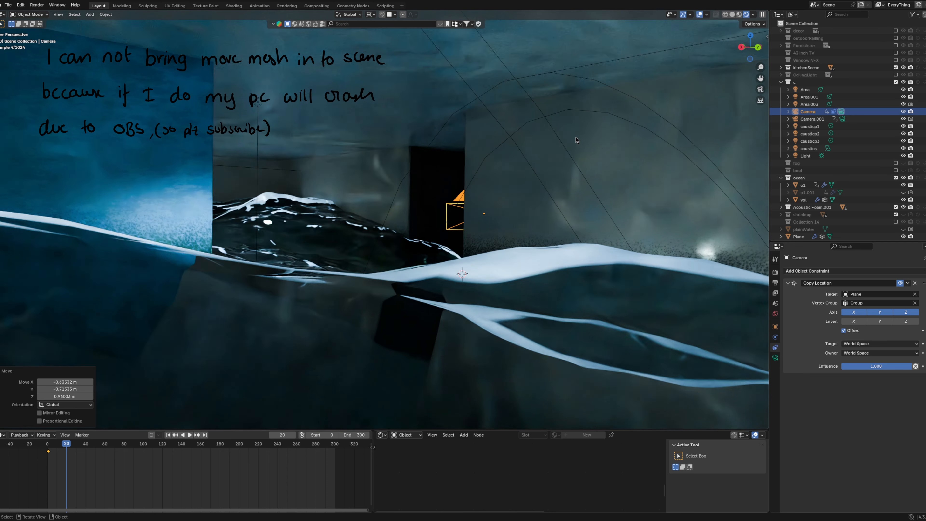